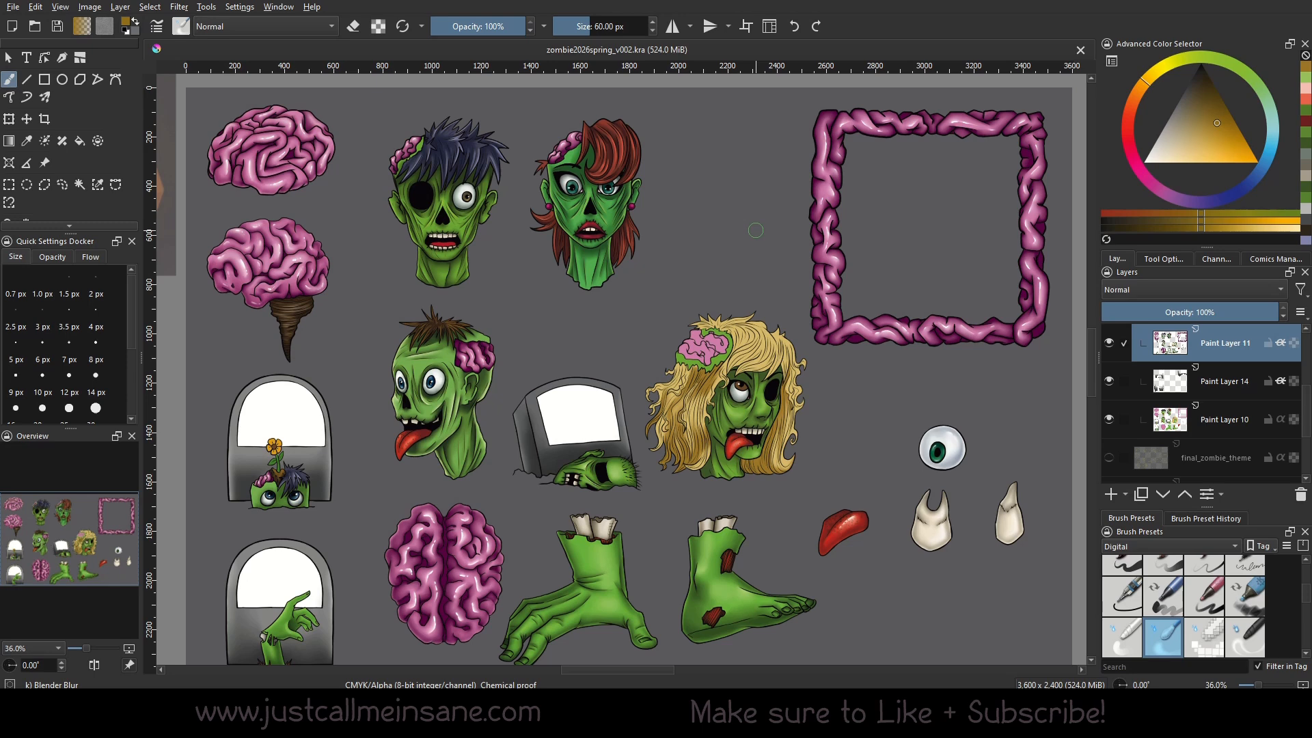
Crop the canvas to the red-haired zombie head, about 541 by 786 px.
left_click_drag(607, 457, 627, 420)
left_click_drag(627, 333, 705, 363)
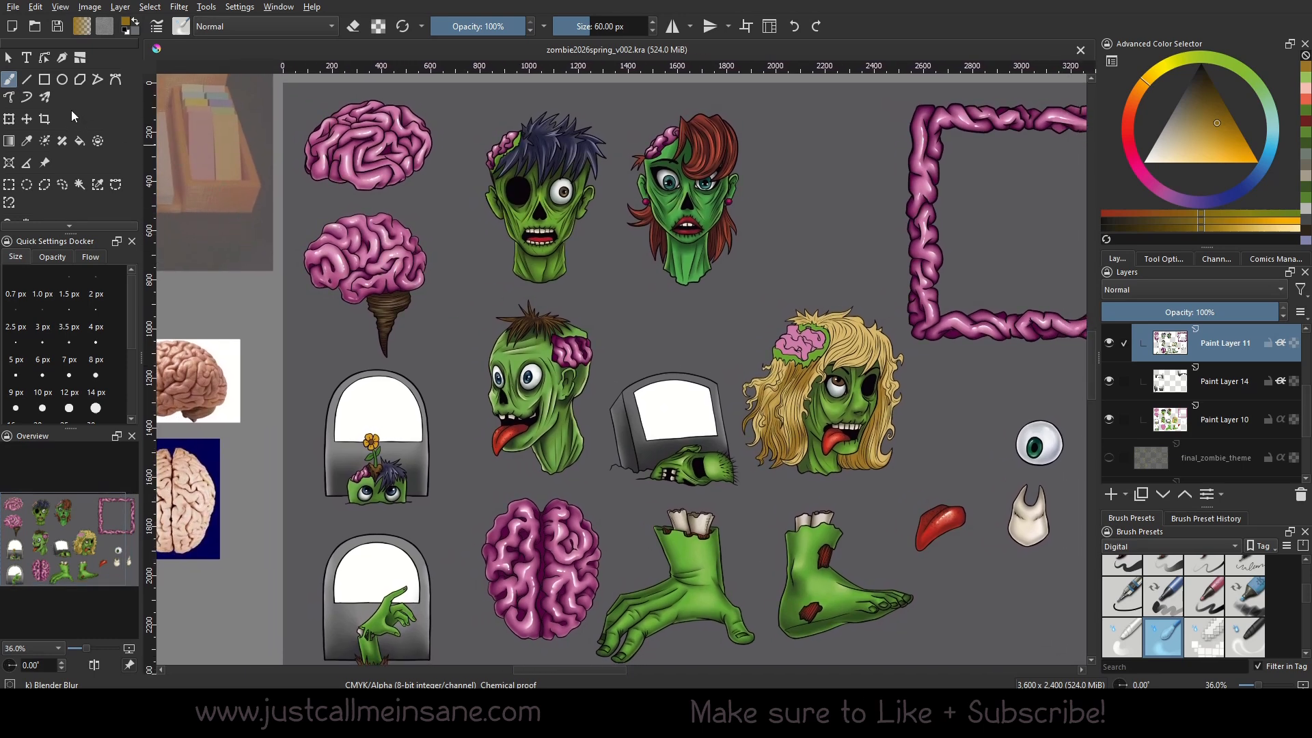
left_click(46, 120)
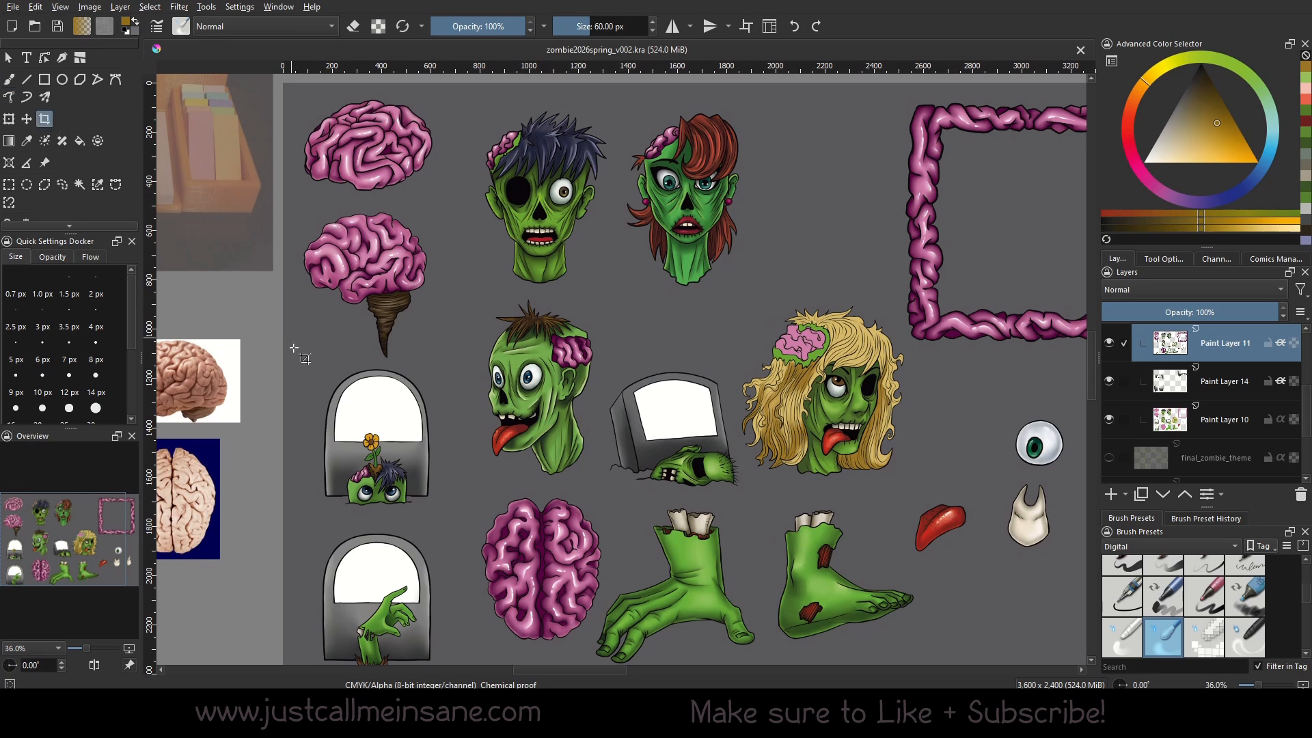
left_click_drag(622, 103, 756, 296)
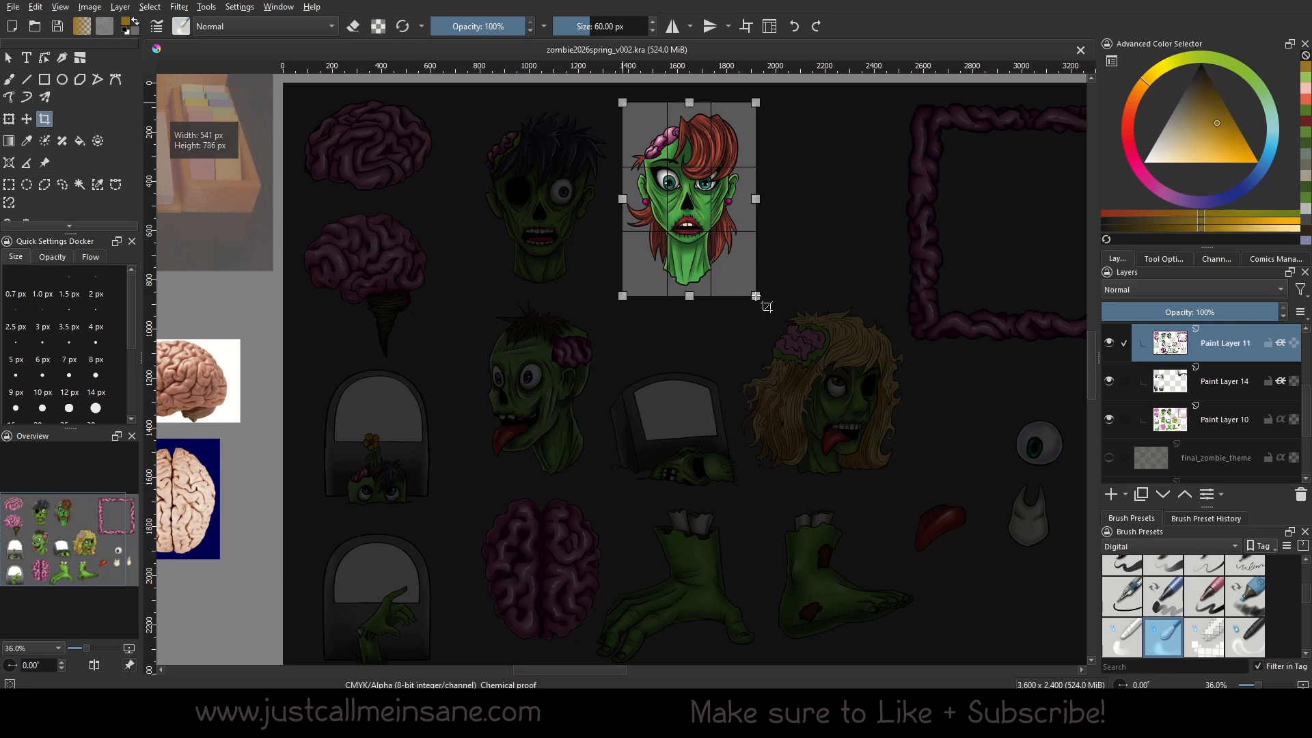
key("Return")
key("1")
Check the cropped image's dimensions and resolution in the image properties.
left_click(90, 7)
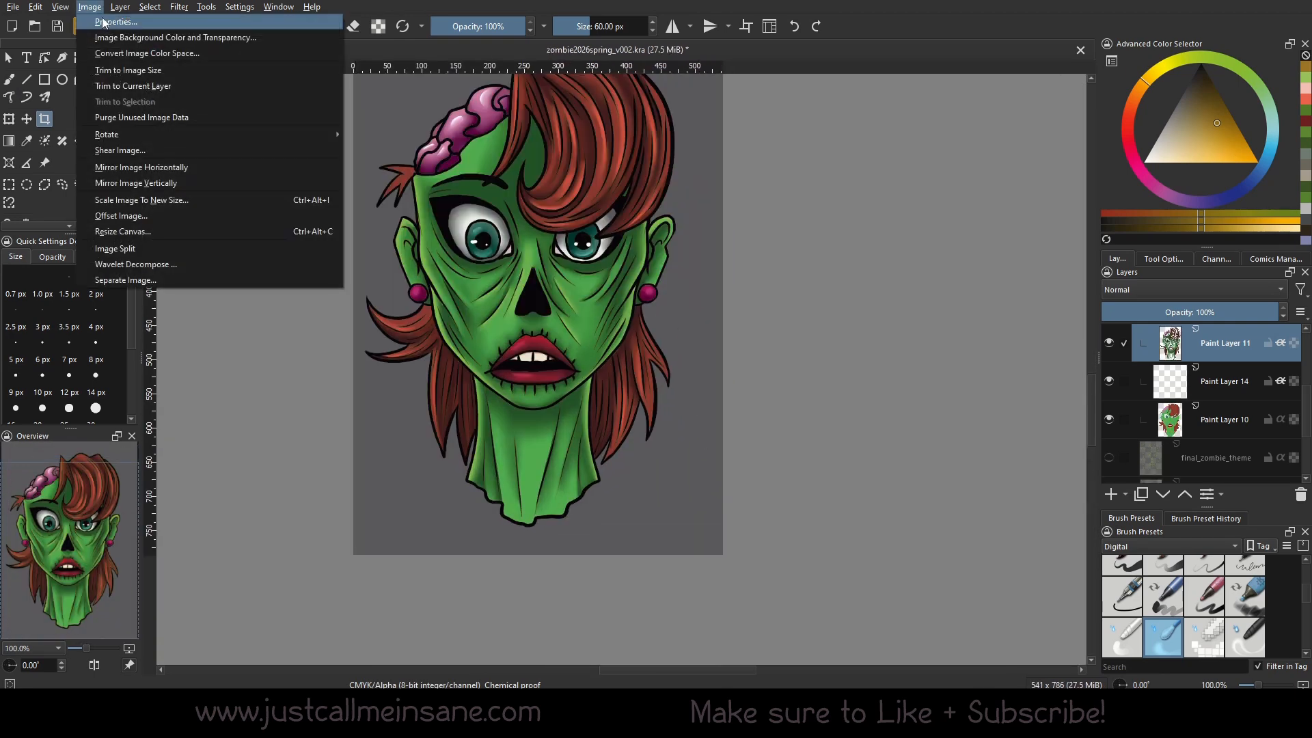
left_click(102, 22)
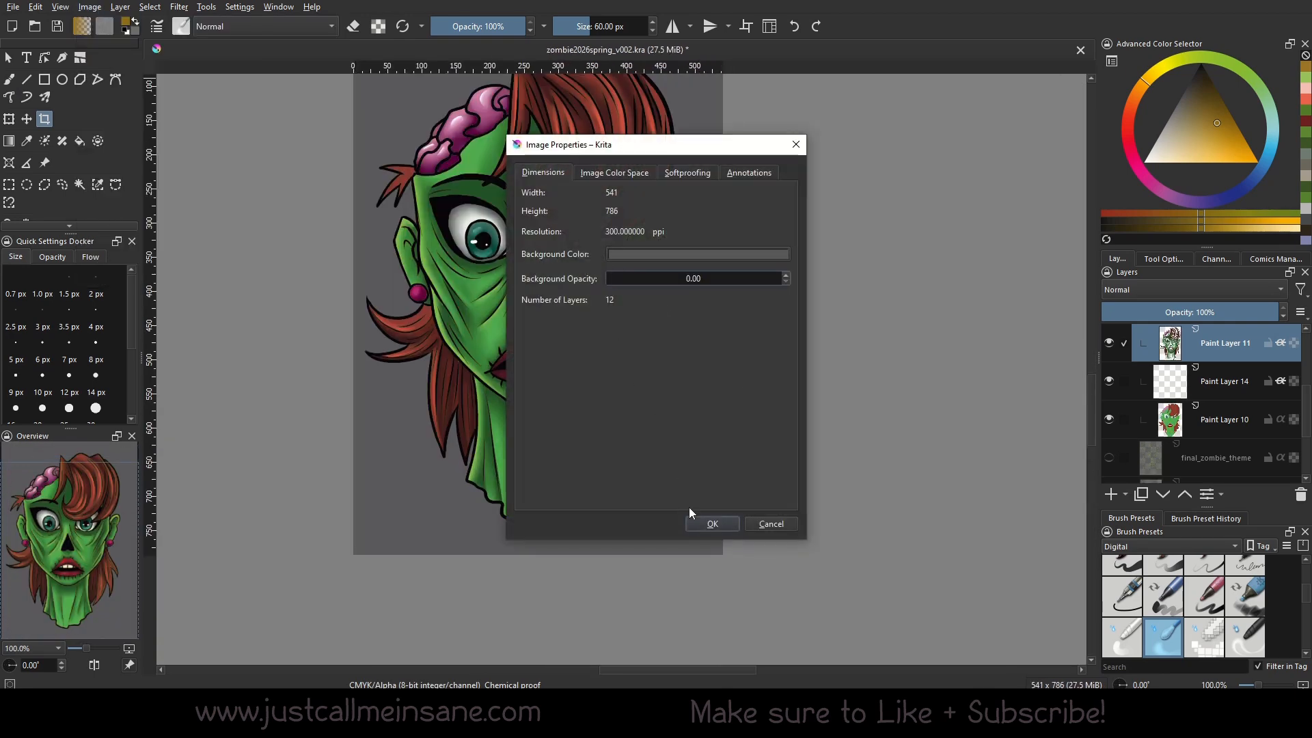
left_click(707, 529)
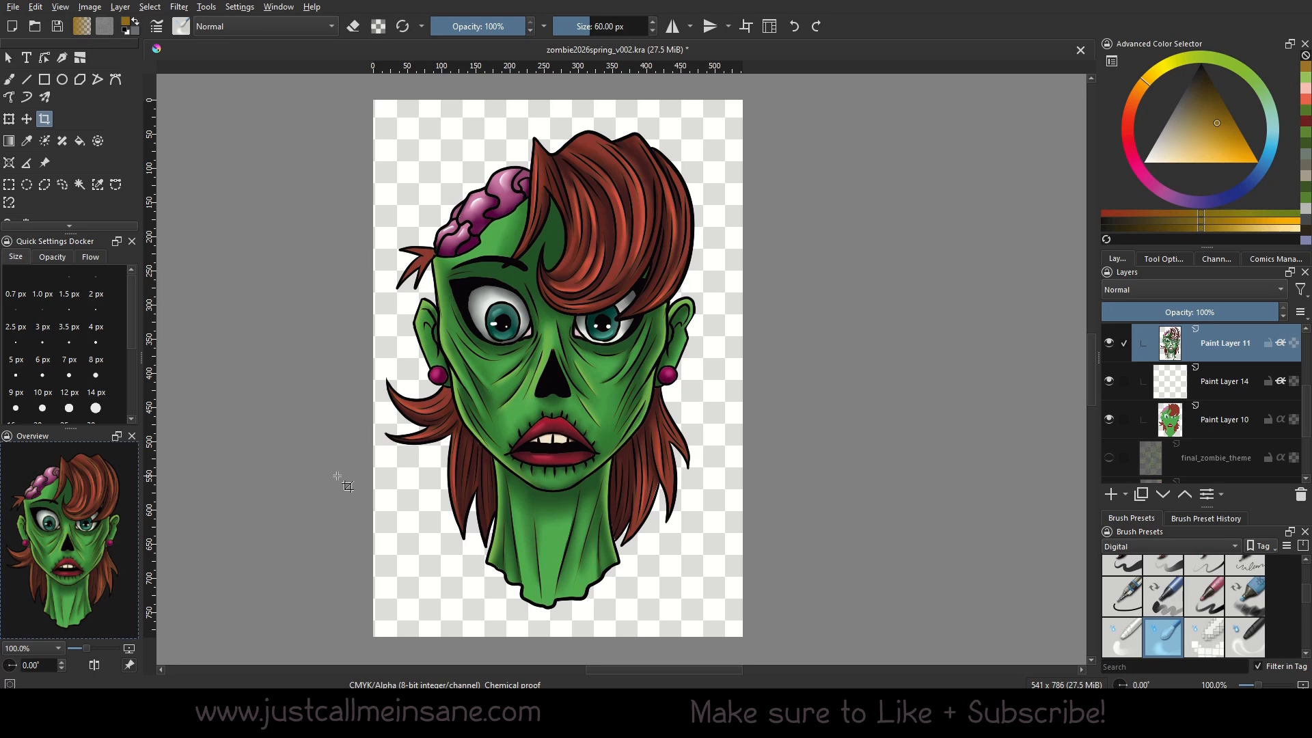
Save the cropped head as TIFF image zombie2026spring_v002.tif in the Final folder inside Zombies.
left_click(12, 7)
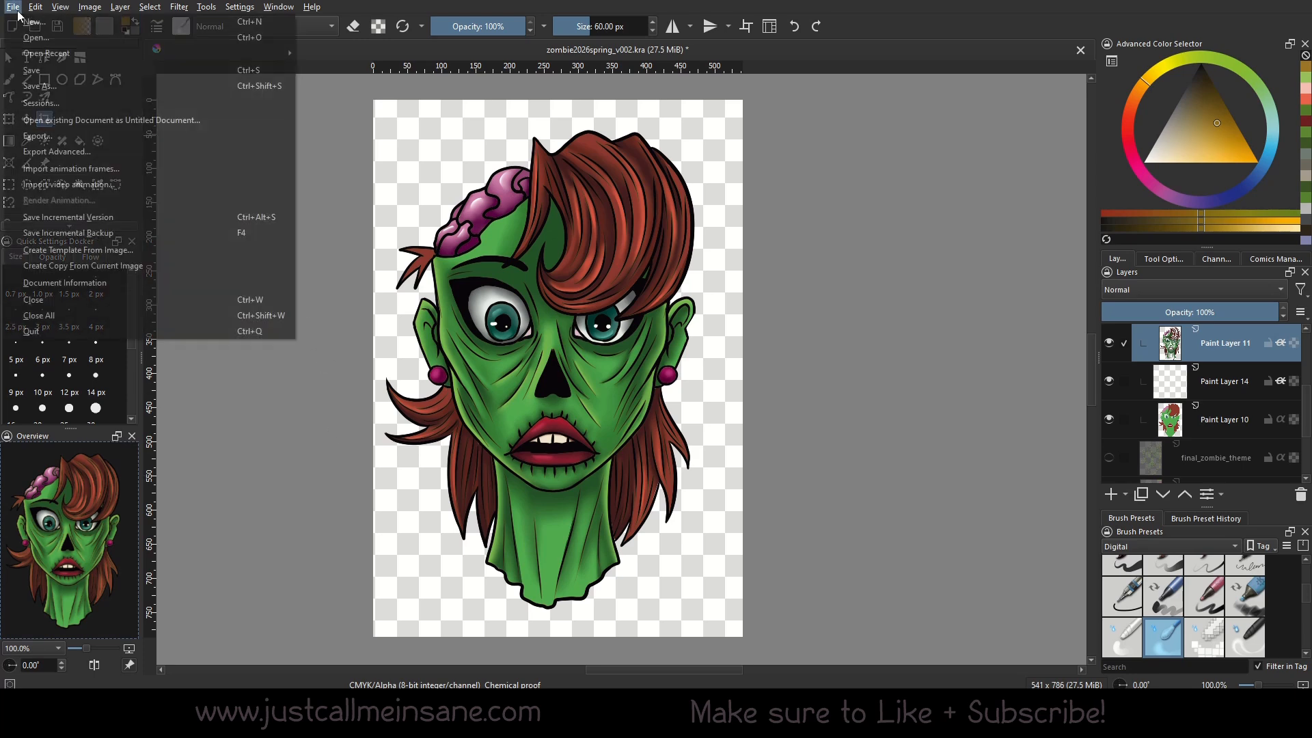
left_click(104, 84)
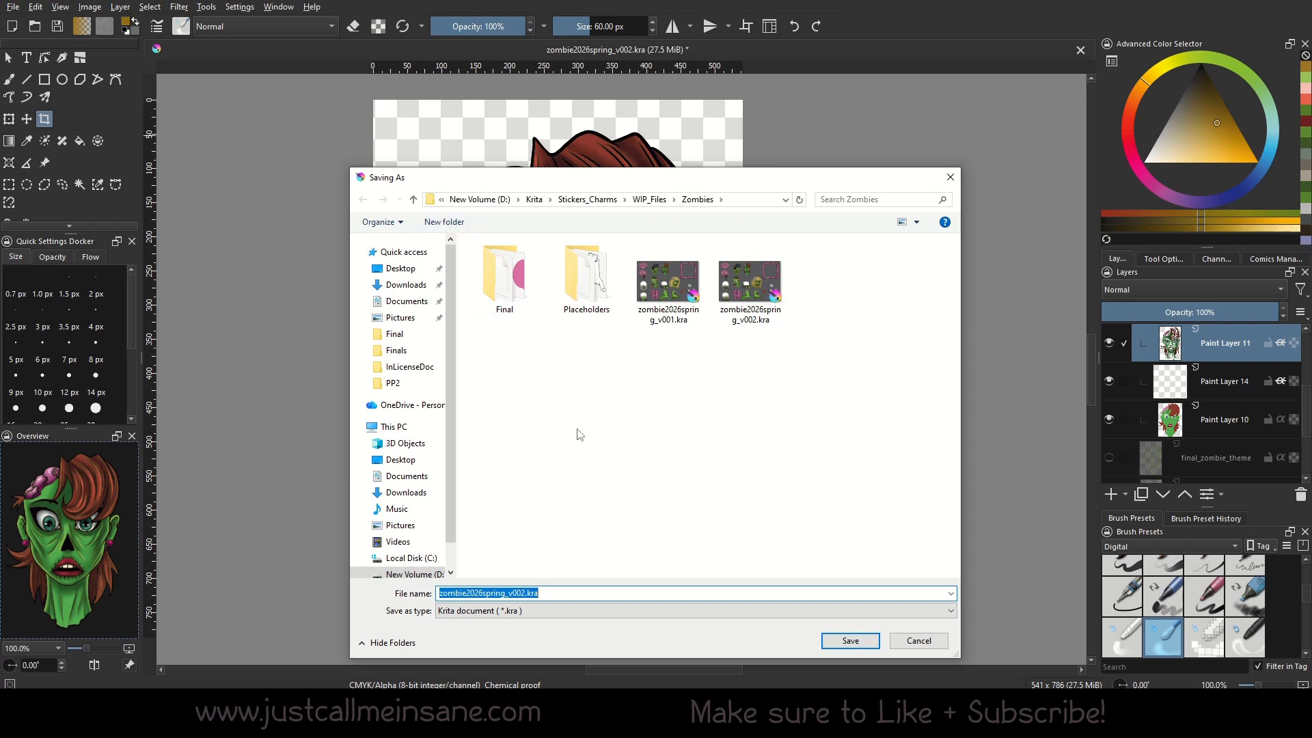
double_click(517, 295)
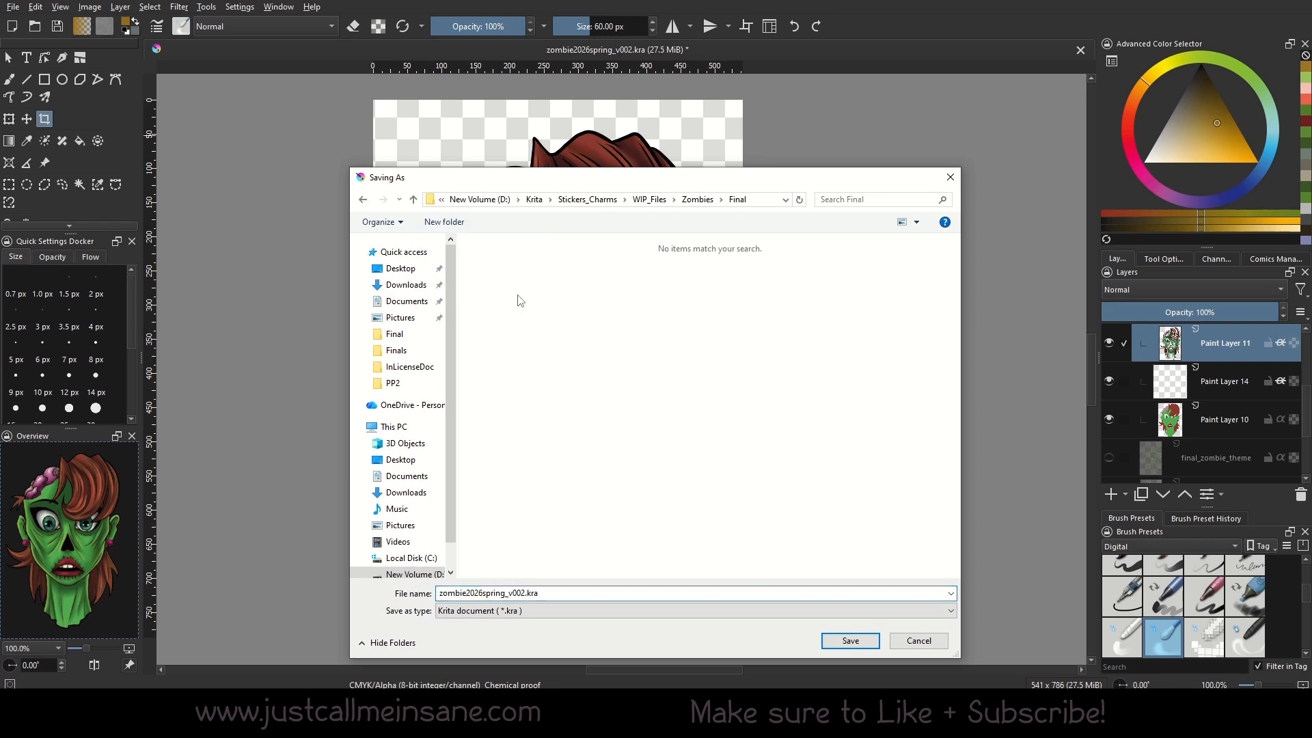
left_click(567, 616)
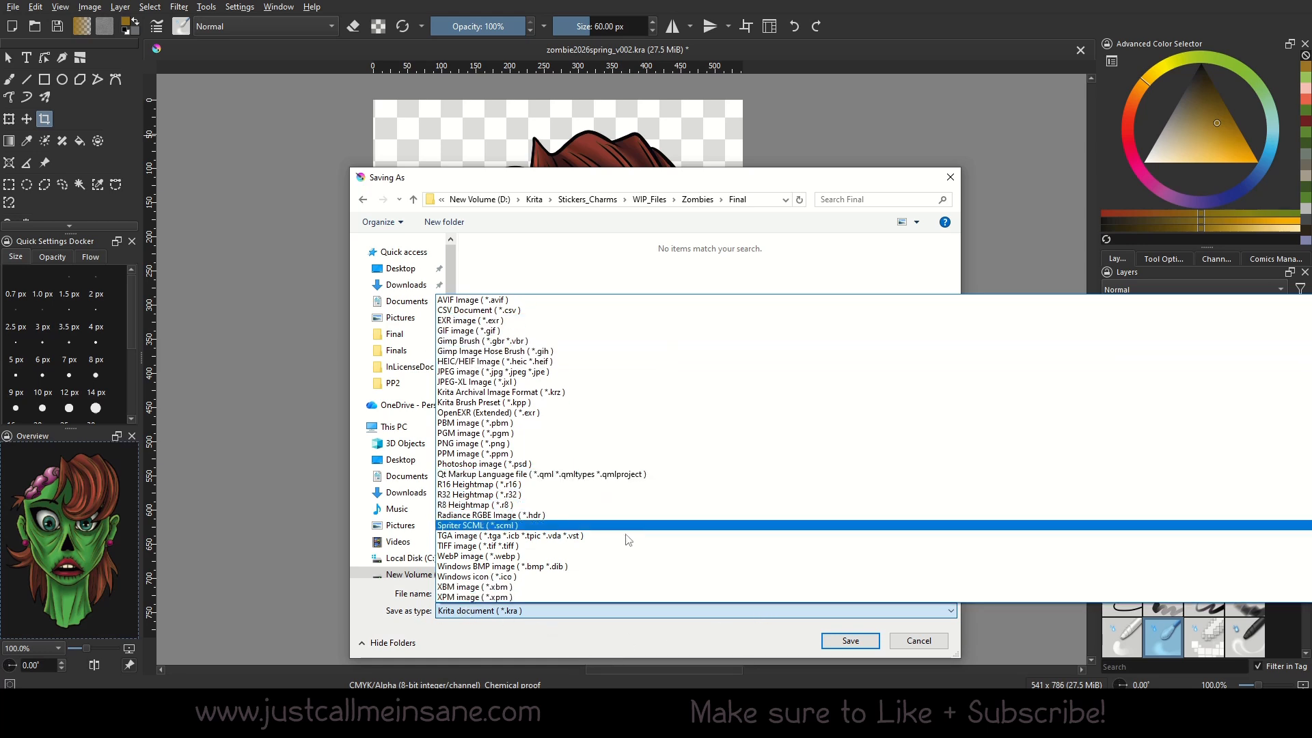
left_click(604, 551)
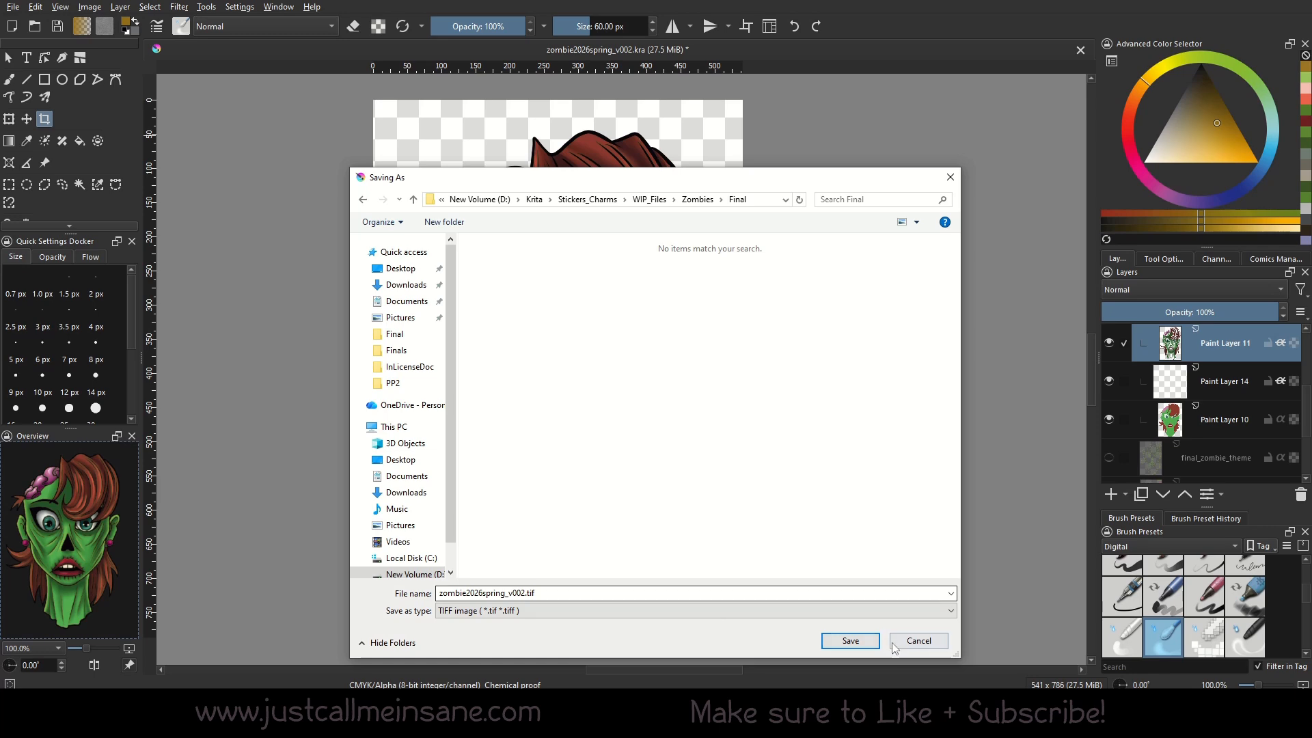
key("Return")
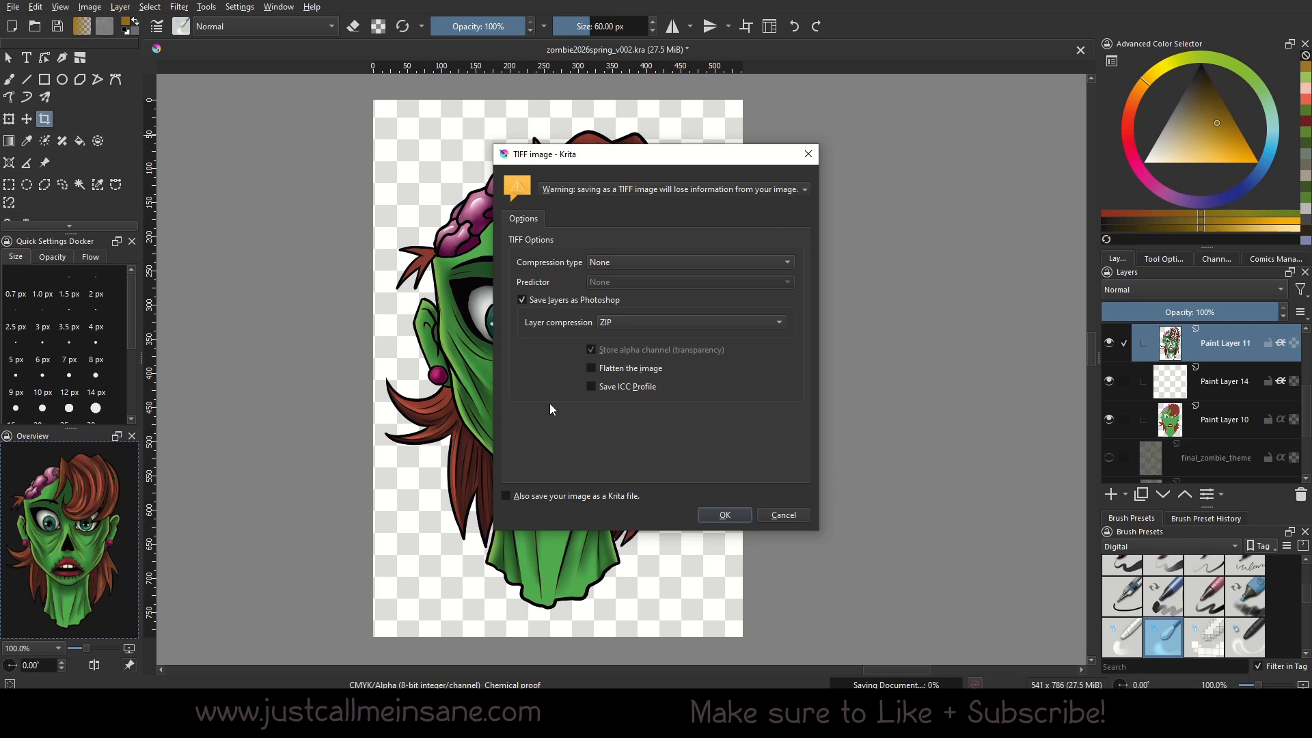
Export the TIFF flattened with its alpha channel, without saving layers as Photoshop.
left_click(548, 304)
left_click(607, 367)
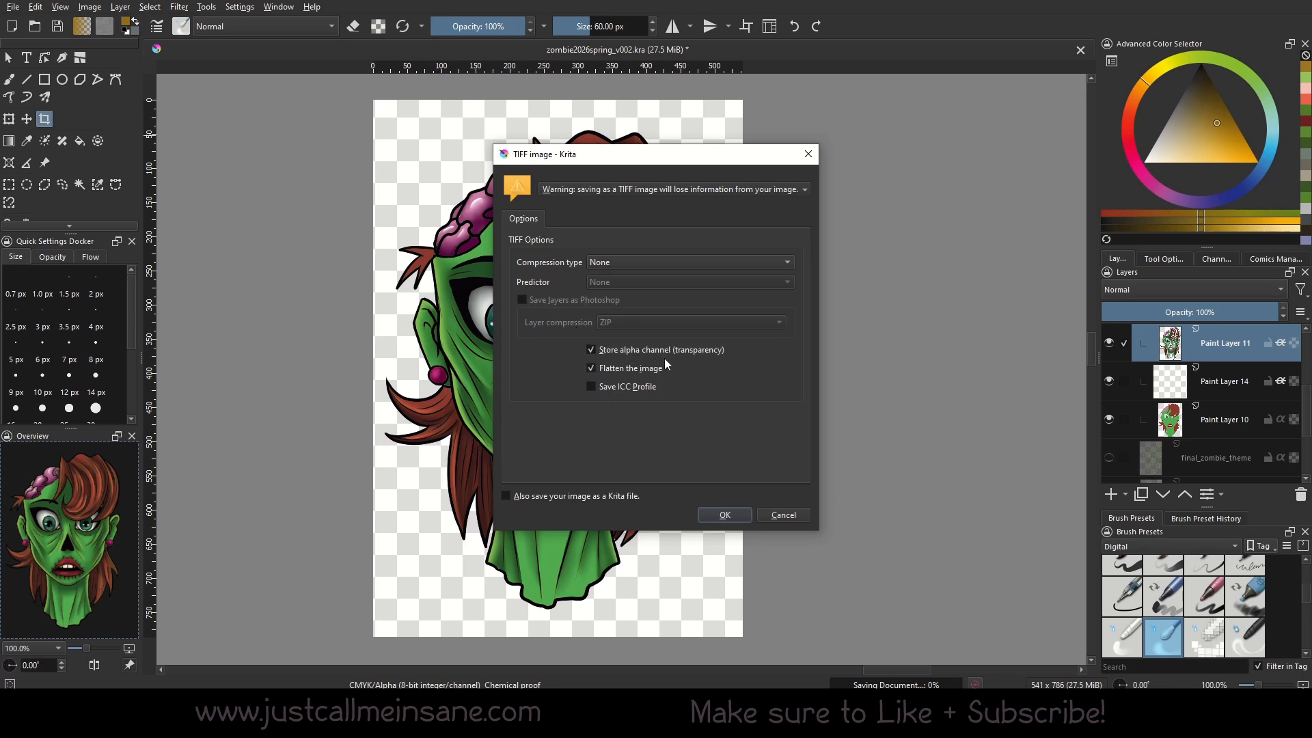
left_click(724, 514)
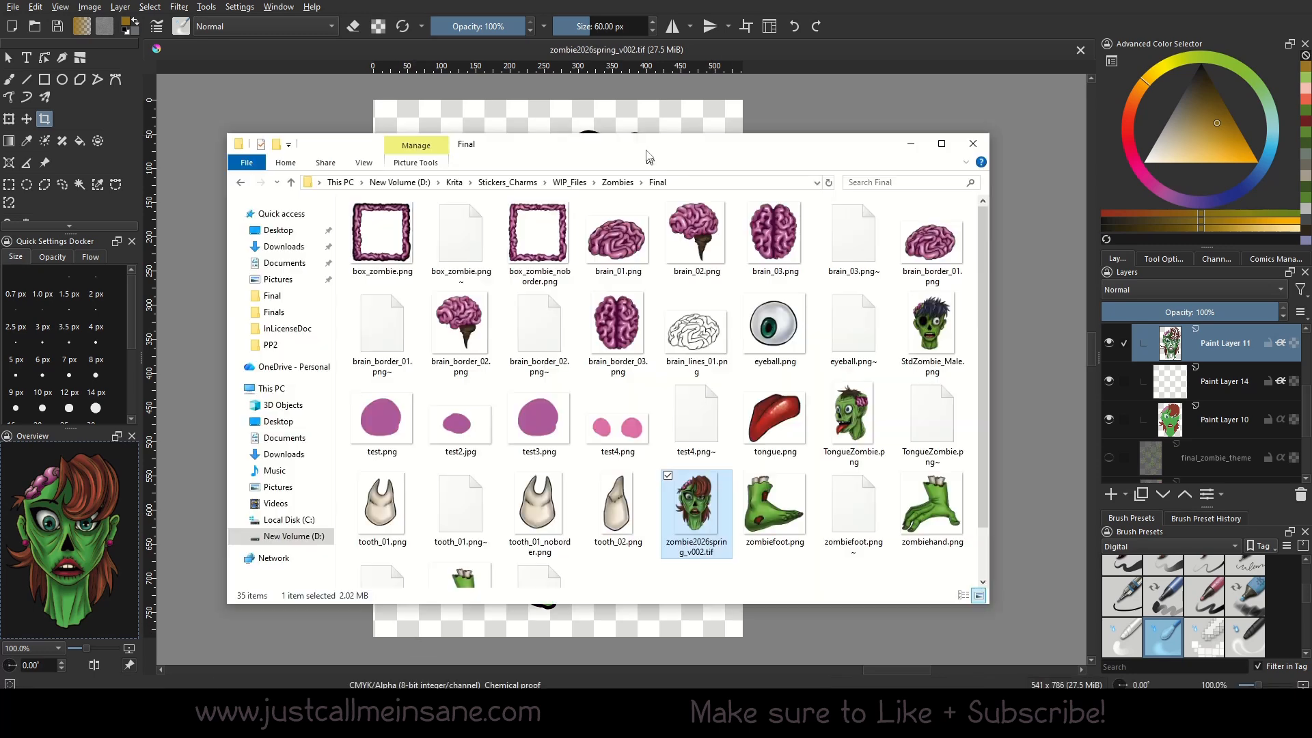
Show the Final folder in File Explorer with extra large icons and locate zombie2026spring_v002.tif.
left_click_drag(647, 152, 620, 97)
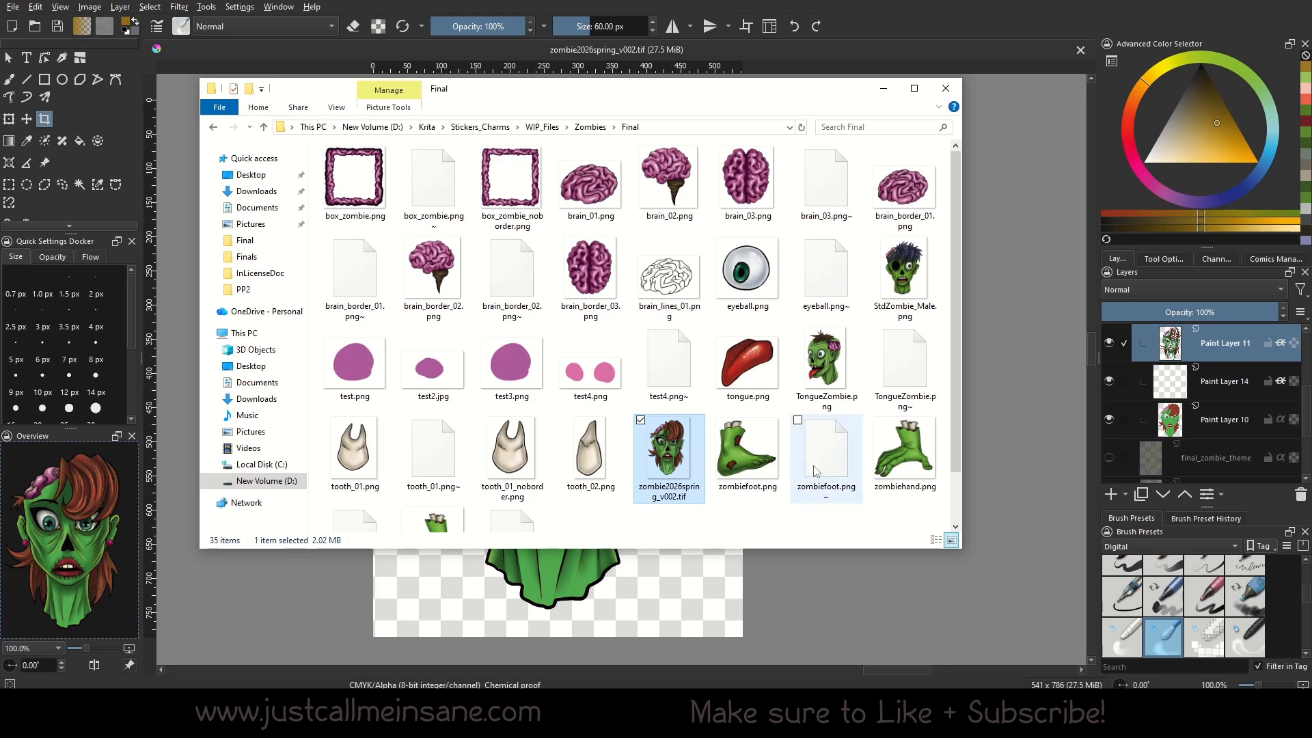
left_click(336, 107)
left_click(358, 126)
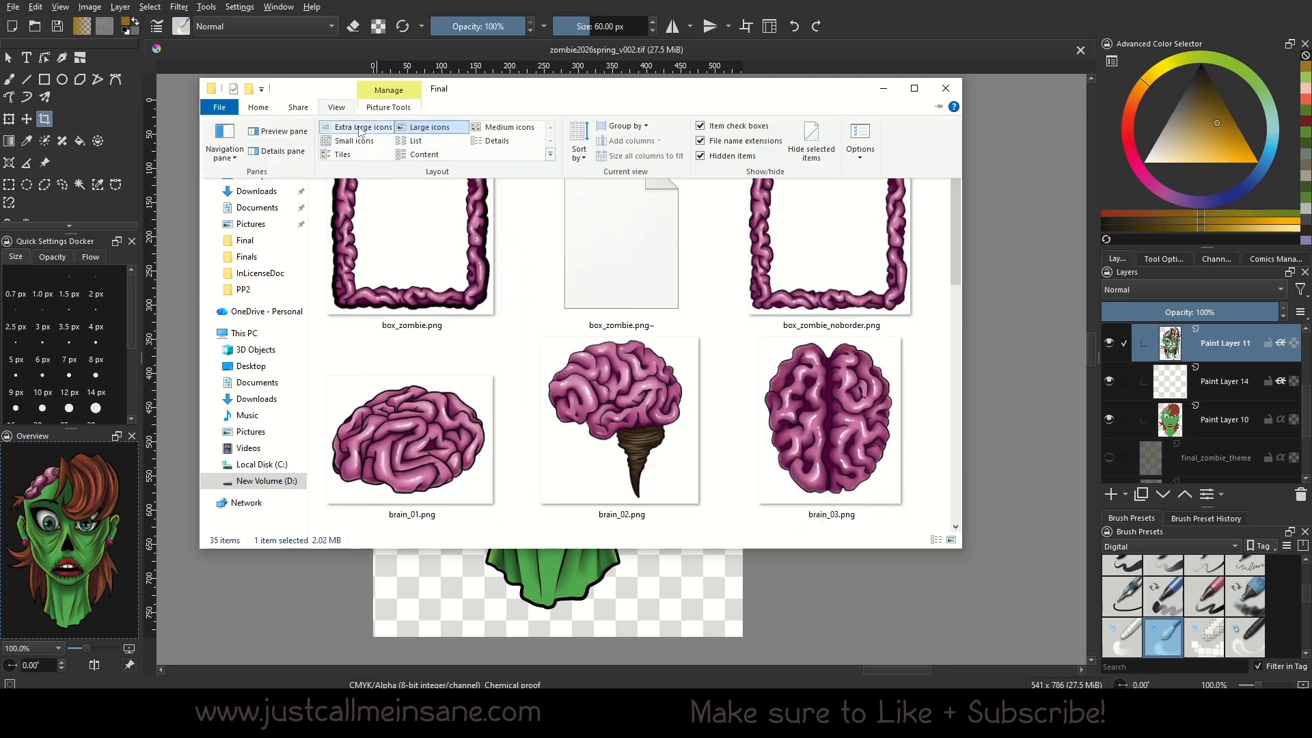
scroll(766, 431, "down", 4)
scroll(767, 430, "down", 5)
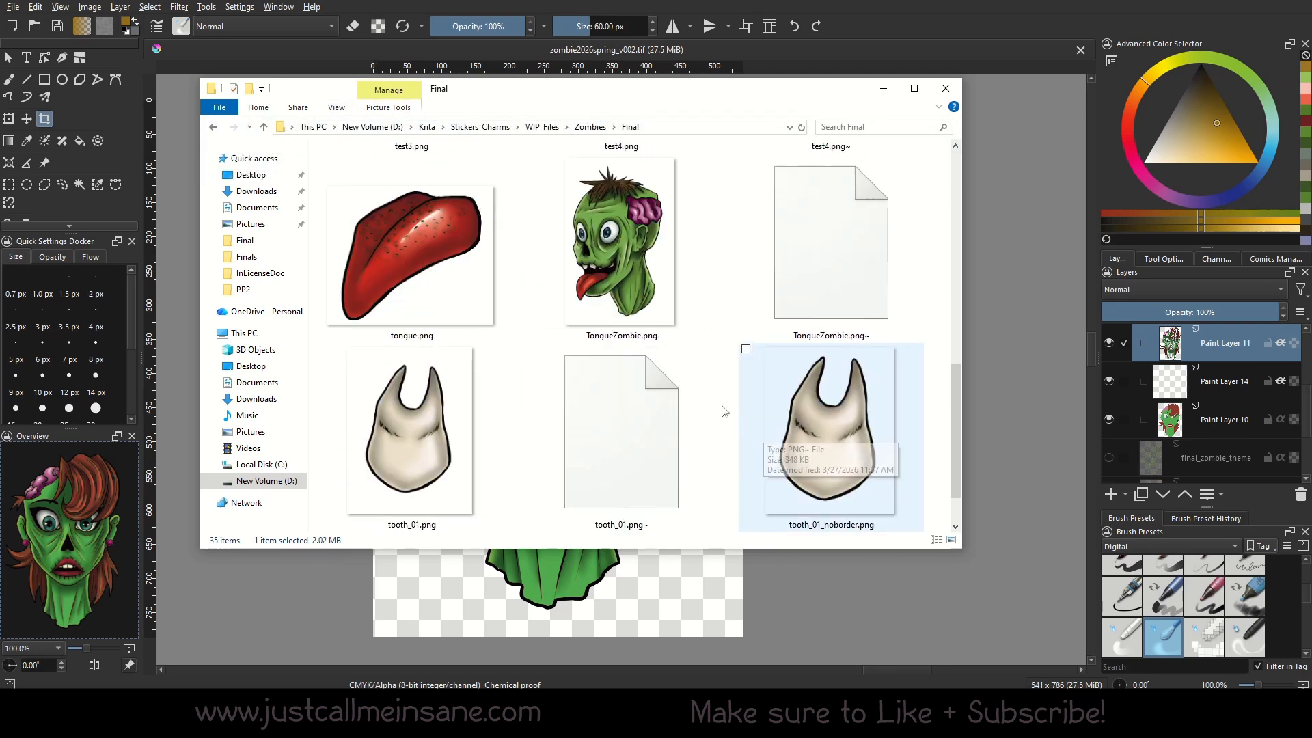
scroll(725, 411, "up", 2)
scroll(724, 412, "down", 2)
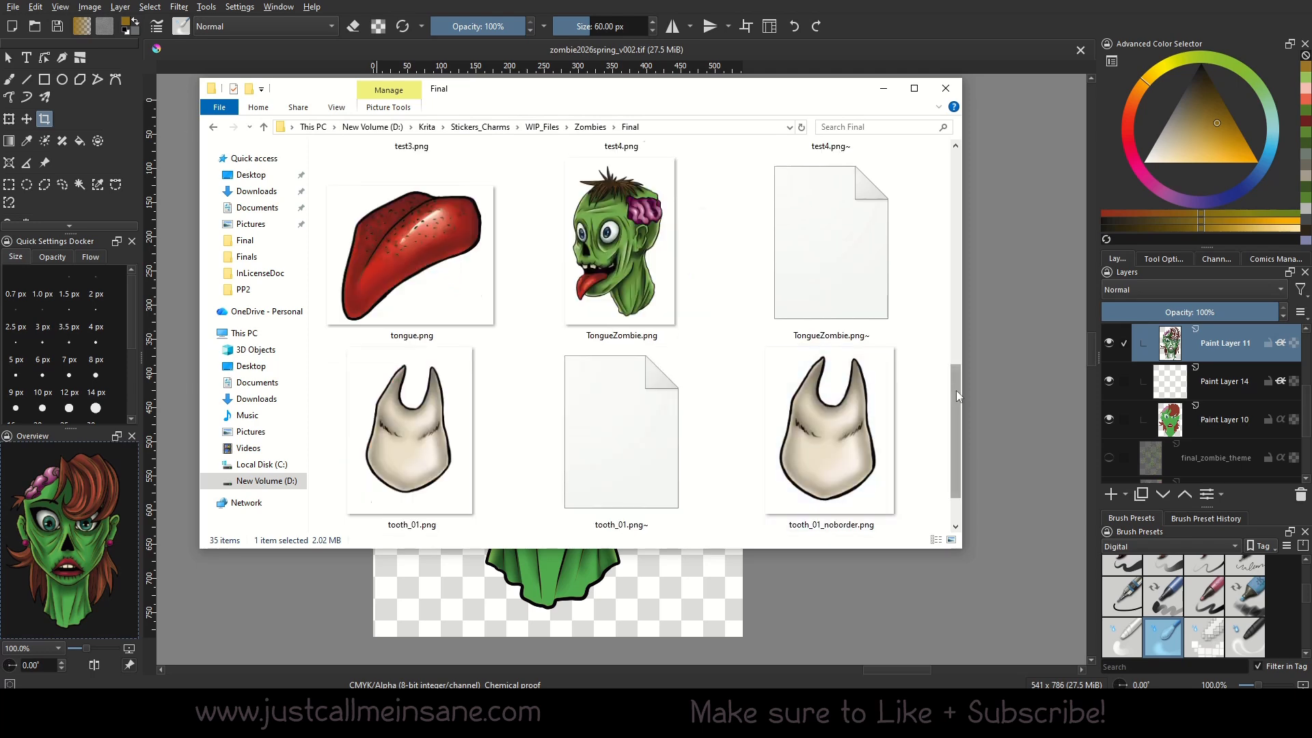
left_click_drag(957, 391, 944, 452)
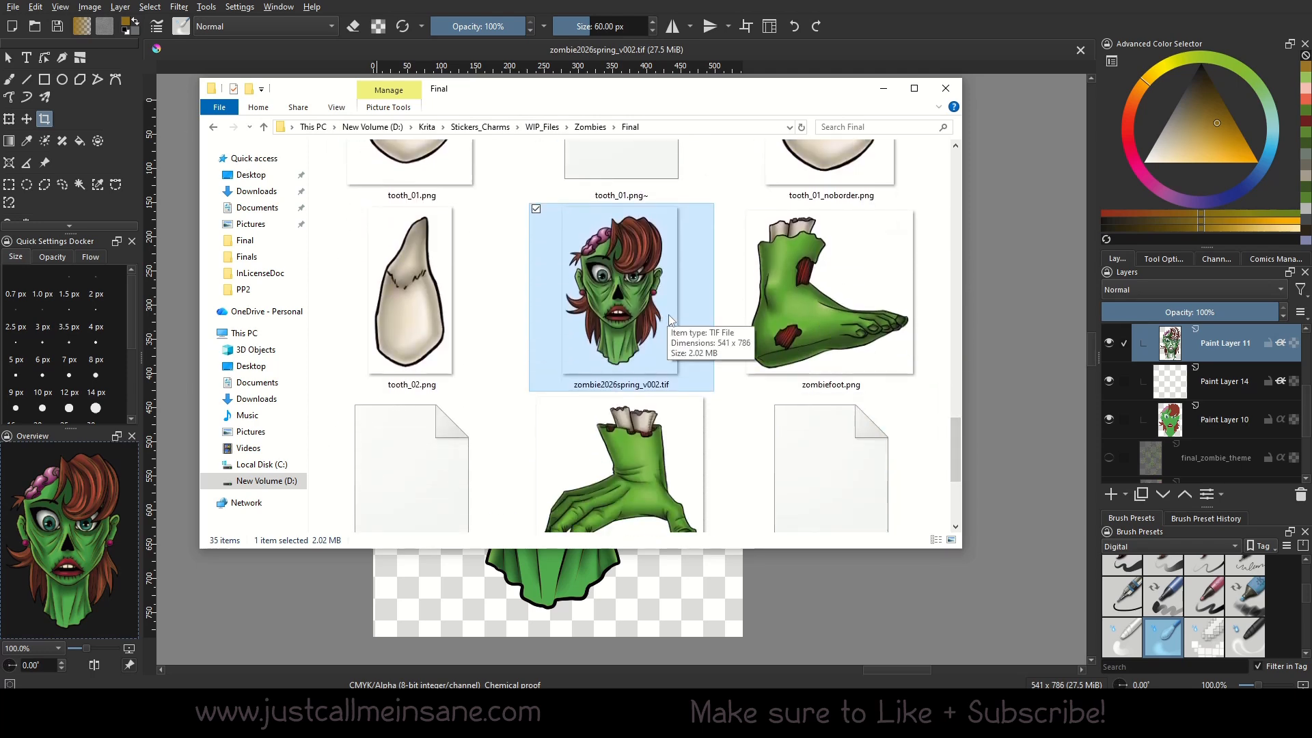
Switch to Affinity Publisher and place zombie2026spring_v002.tif on page 4 below the green hand sticker.
left_click(996, 254)
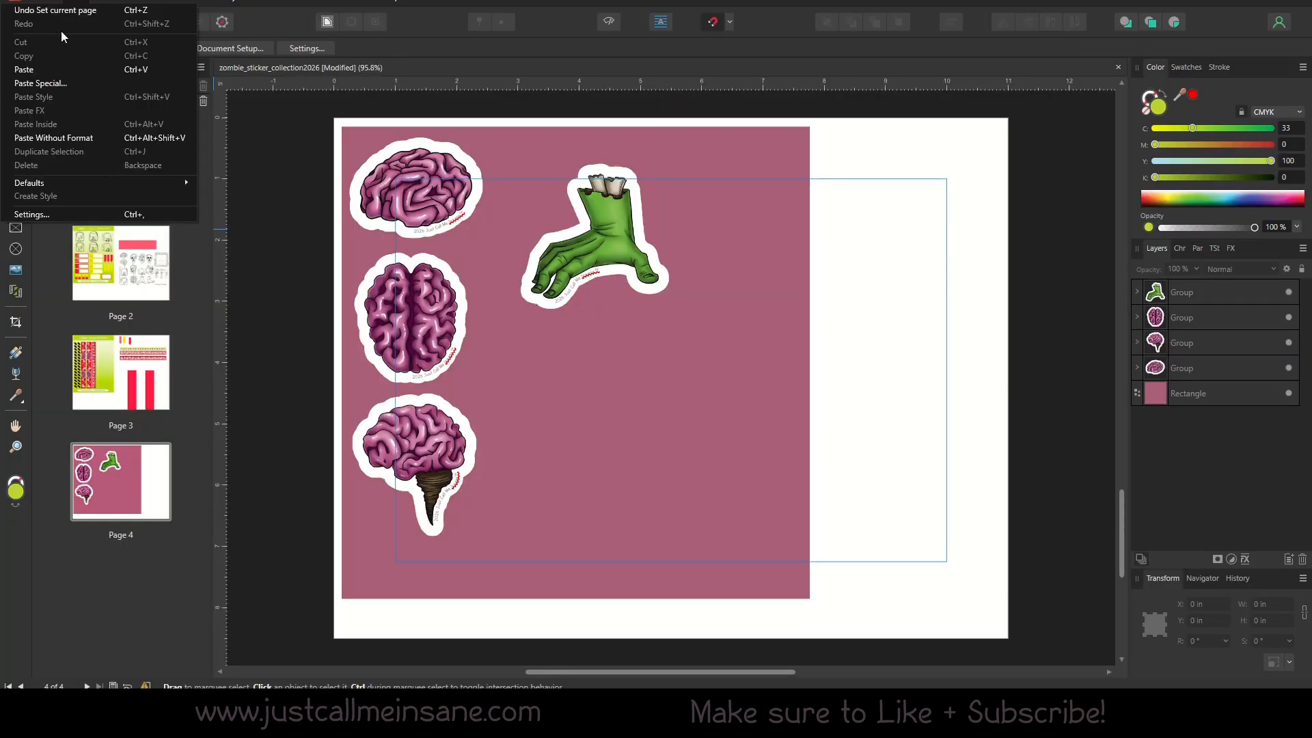
left_click(41, 241)
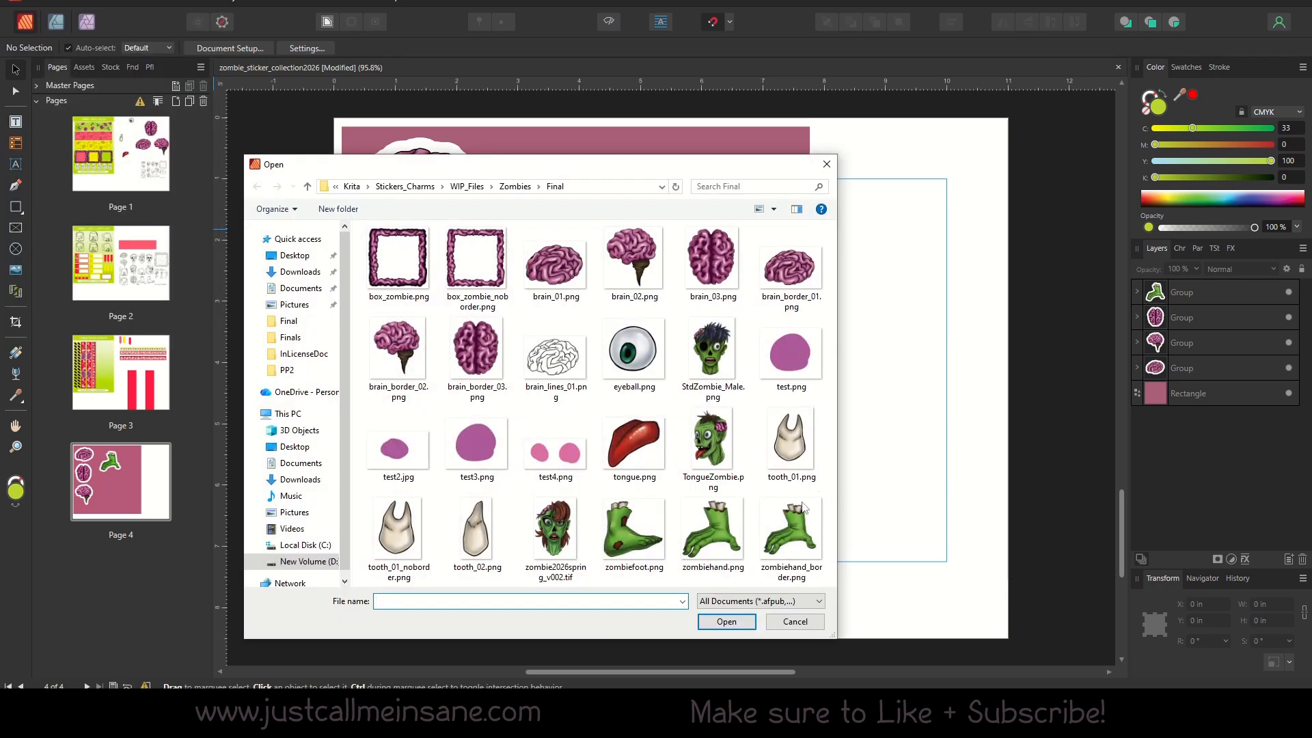
left_click(565, 539)
double_click(565, 543)
left_click(586, 425)
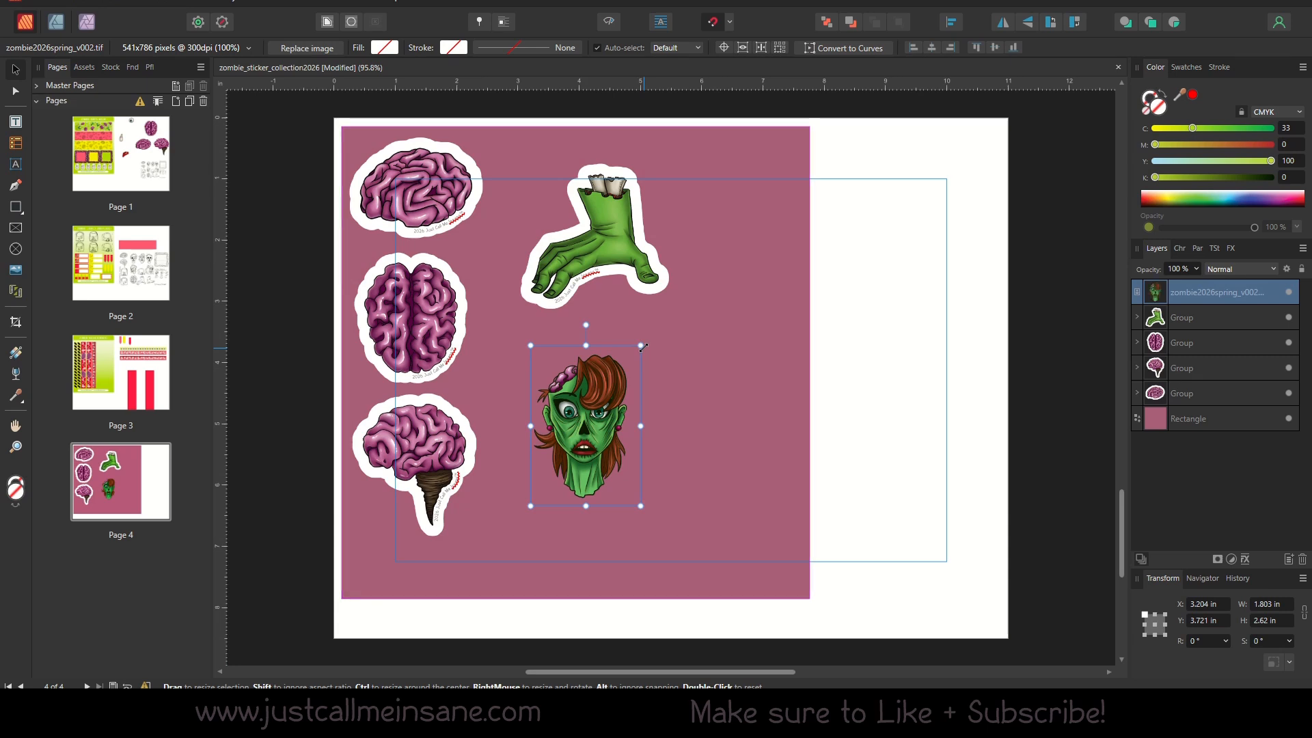
Enlarge the placed TIFF zombie head to about 2.69 by 3.91 in and inspect it up close.
left_click_drag(640, 345, 623, 396)
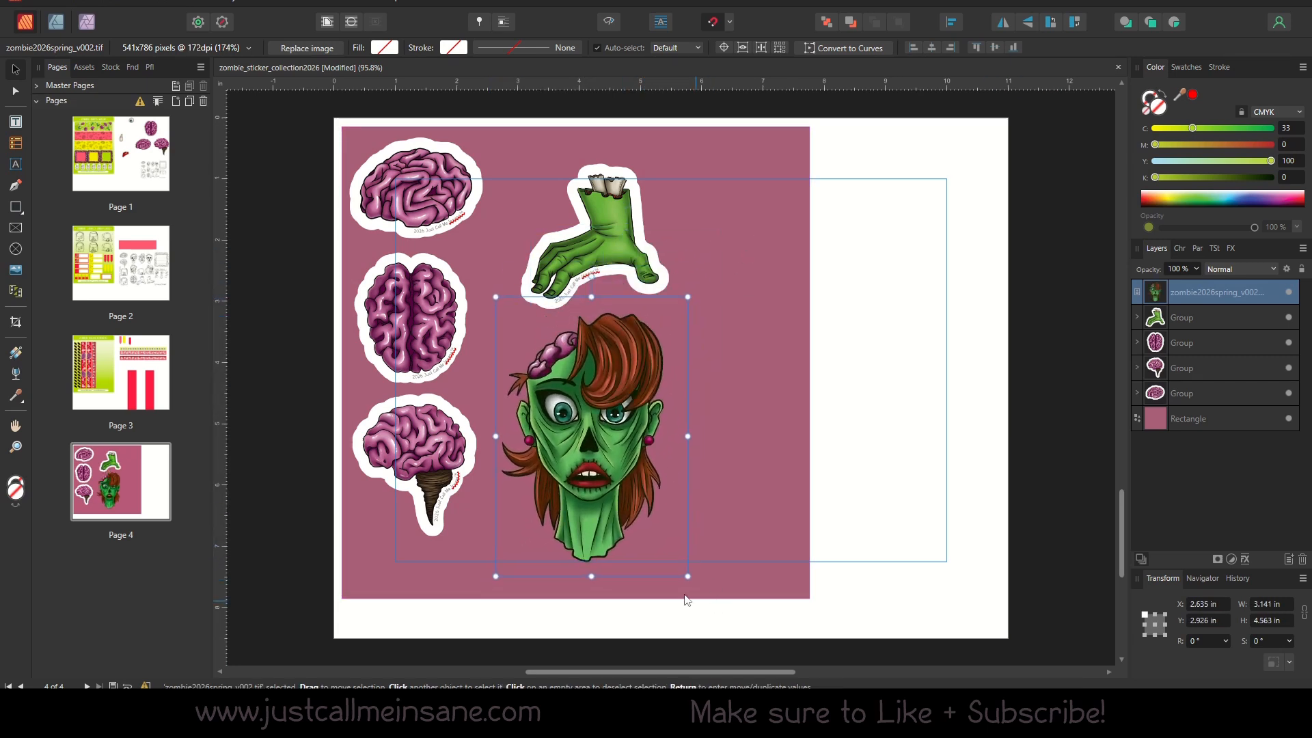
left_click_drag(689, 577, 661, 536)
left_click_drag(536, 398, 785, 570)
left_click(16, 447)
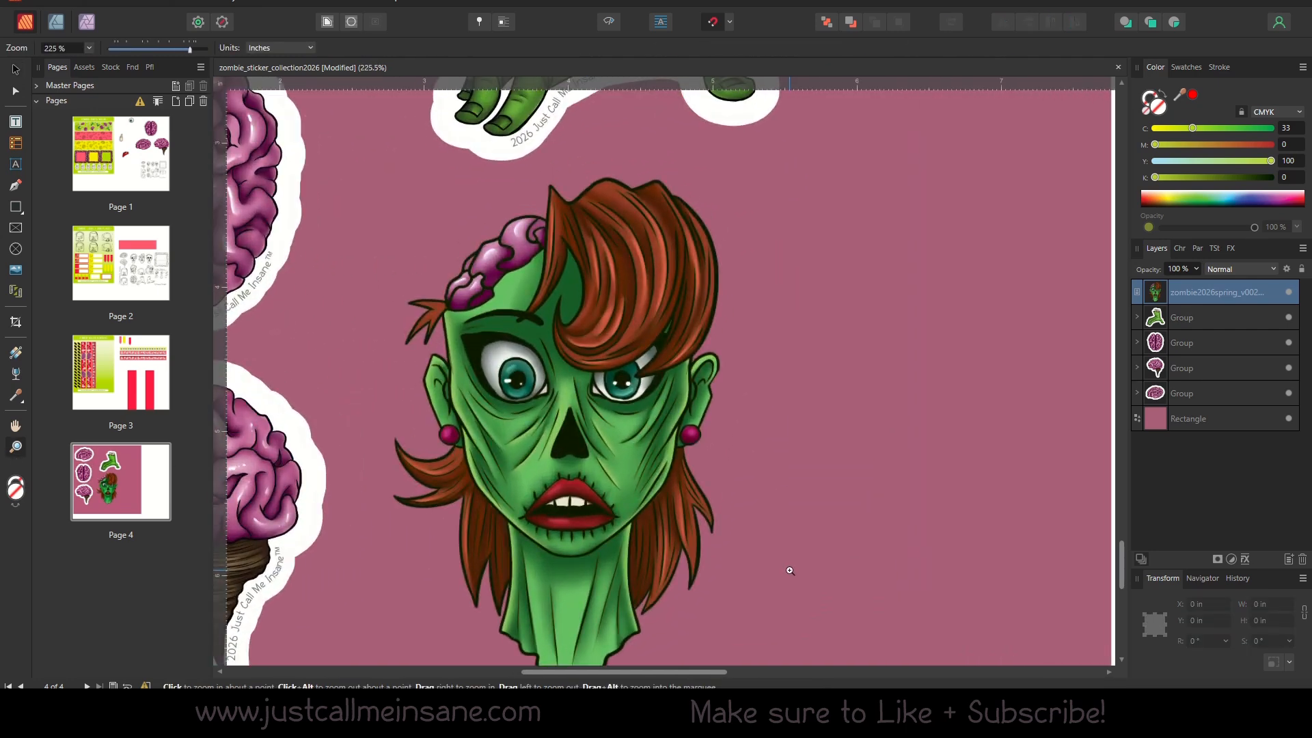
left_click_drag(557, 419, 643, 453)
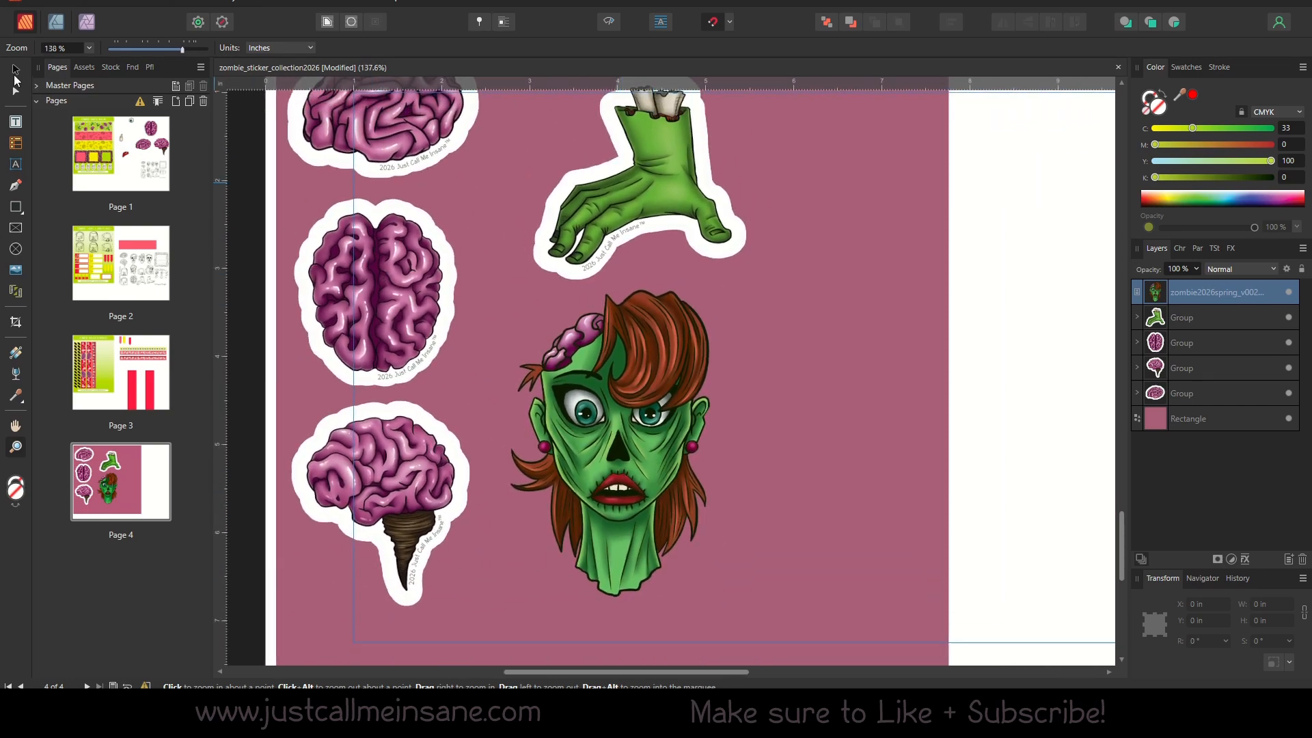
Place zombie2026spring_v002.png beside the TIFF head at about 2.78 by 4.04 in for comparison.
left_click(15, 72)
left_click(1084, 299)
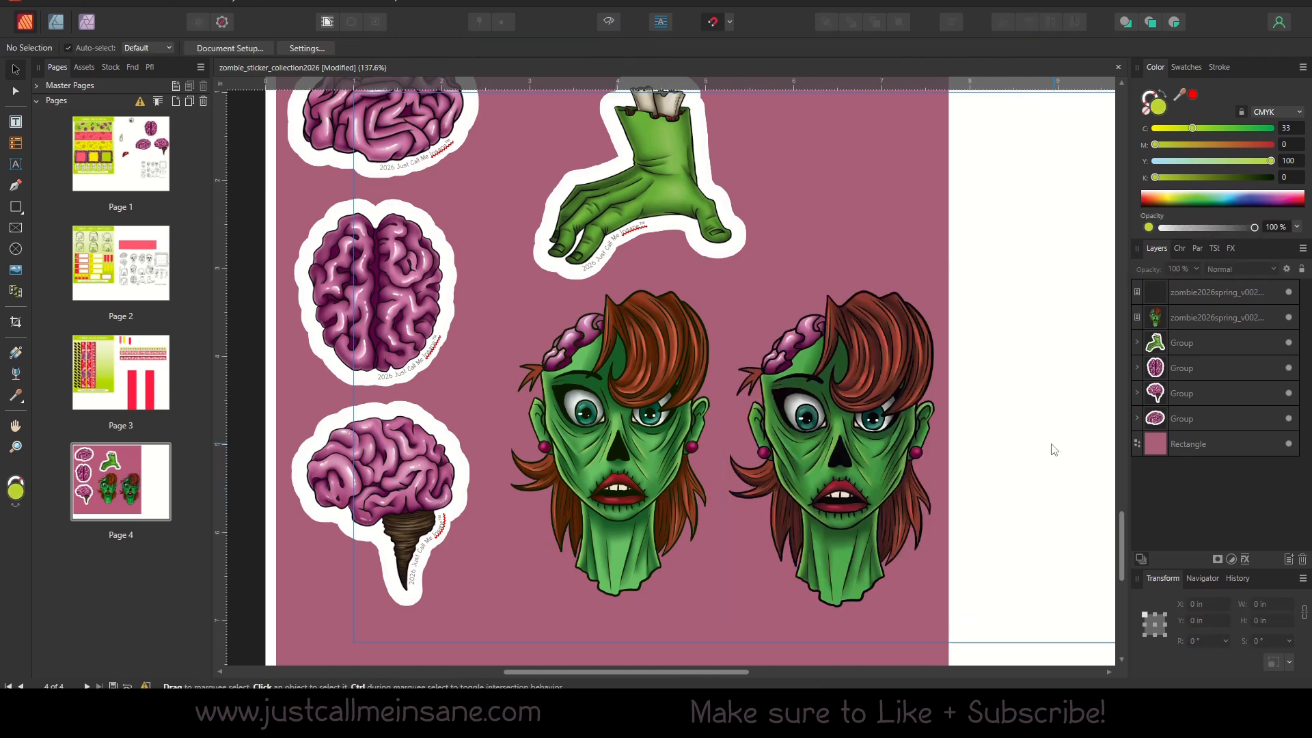
scroll(1054, 450, "right", 5)
left_click(417, 383)
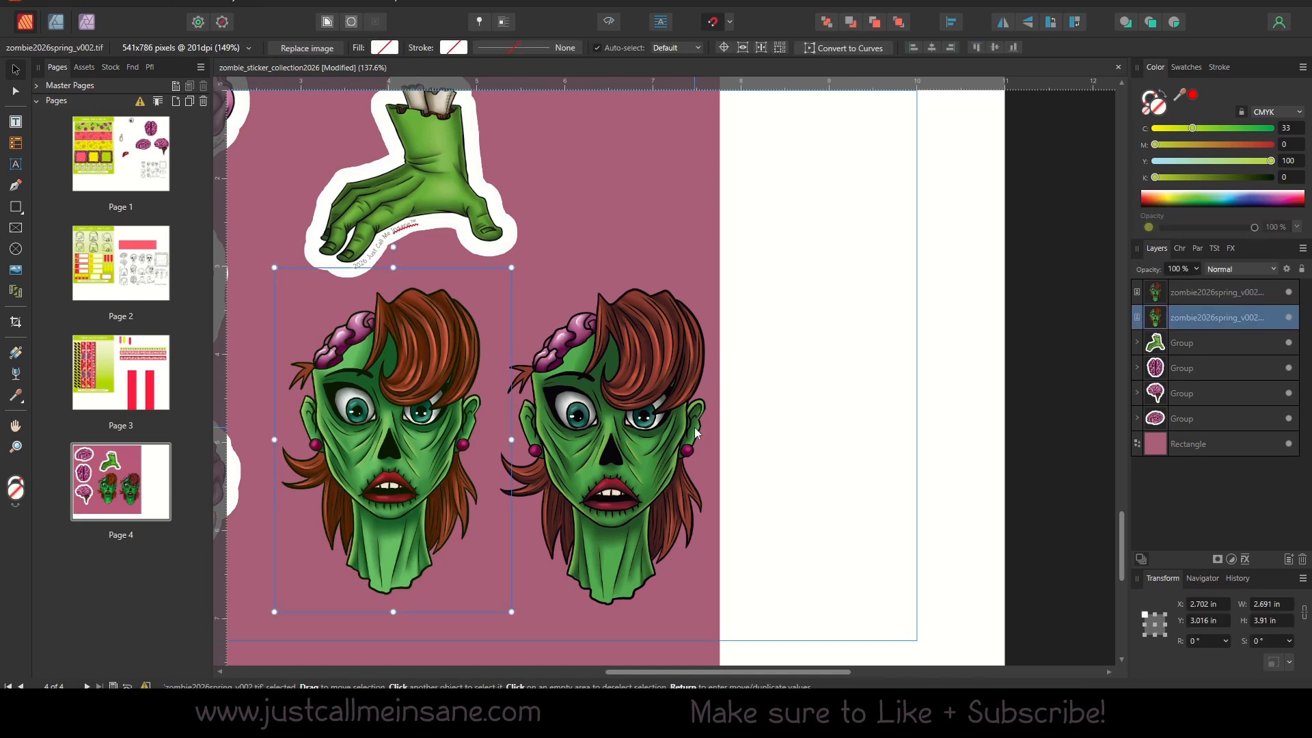
Change the background rectangle's fill to gray with CMYK values 48, 41, 41, 5.
left_click(646, 220)
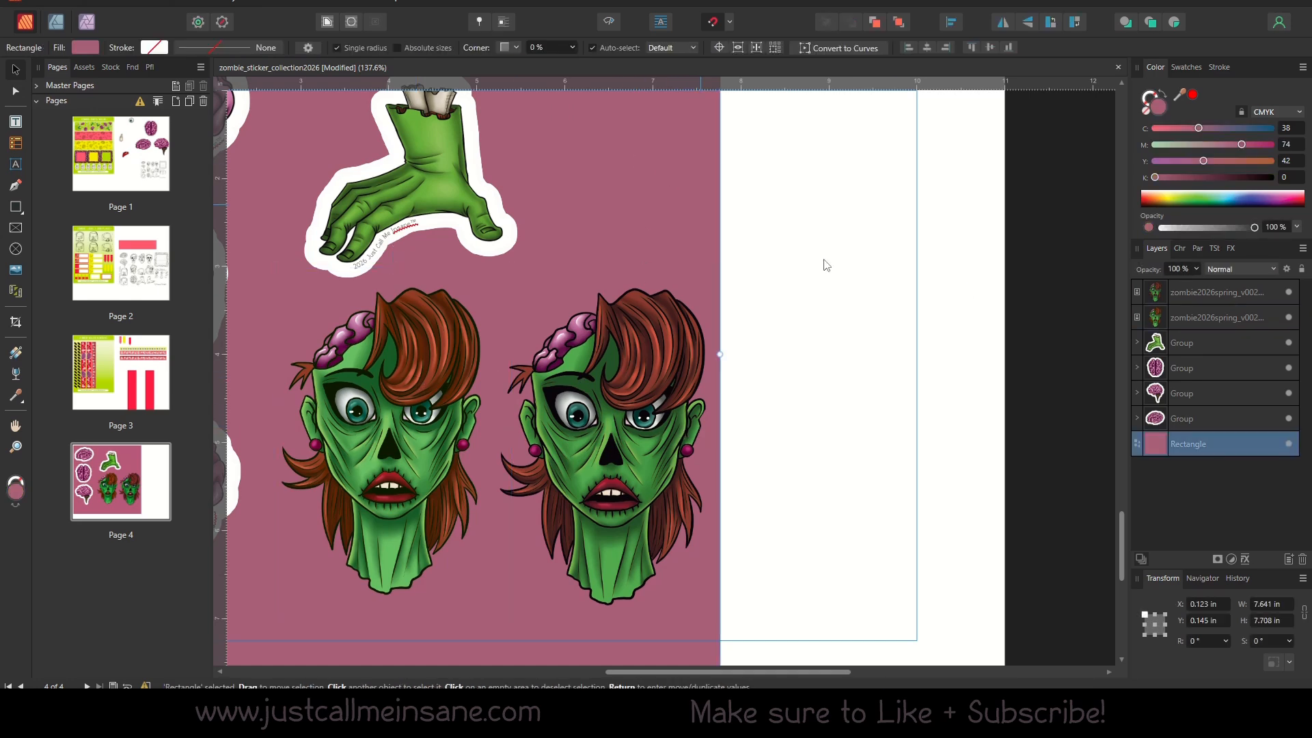
double_click(1158, 111)
left_click_drag(854, 410, 717, 423)
left_click(1183, 277)
Nudge the PNG head to about X 5.134, Y 2.889 in and the TIFF head to about X 2.686 in.
scroll(770, 296, "left", 3)
left_click(731, 441)
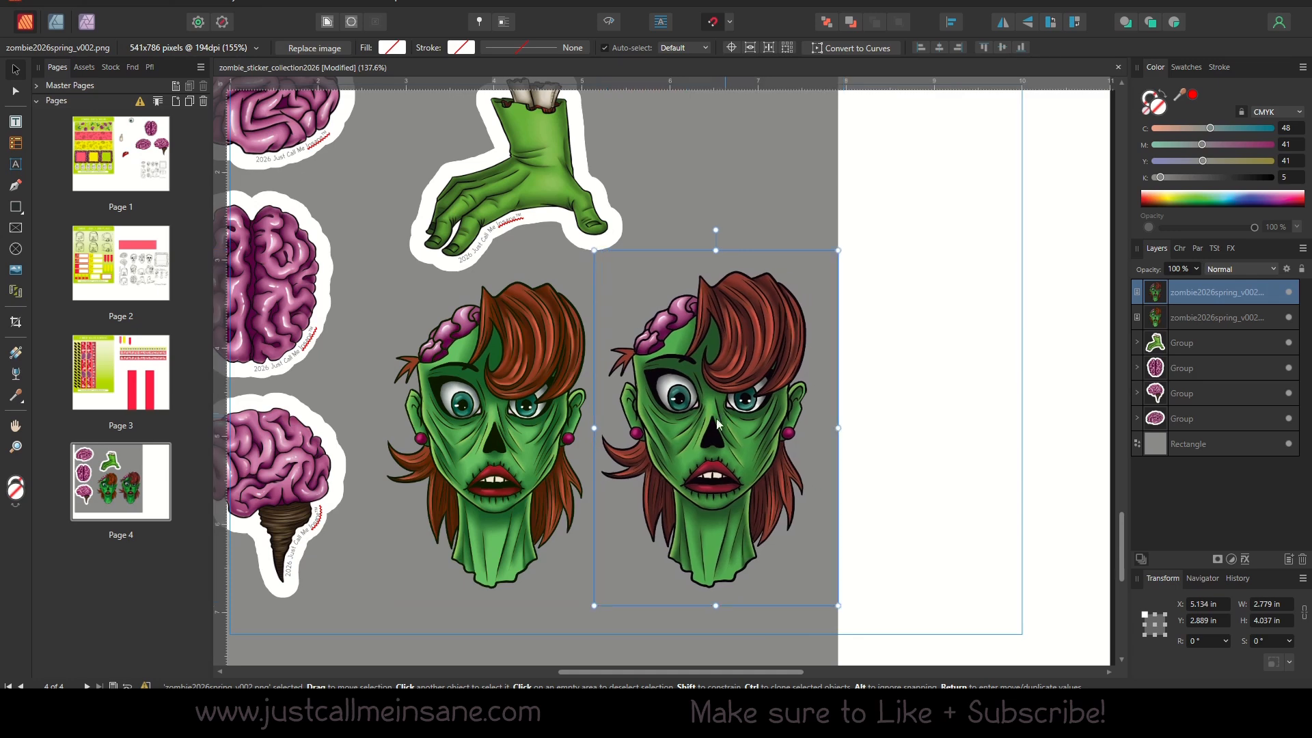
mouse_move(518, 433)
left_mouse_down()
mouse_move(535, 438)
mouse_move(518, 432)
left_mouse_up()
left_click(745, 459, "shift")
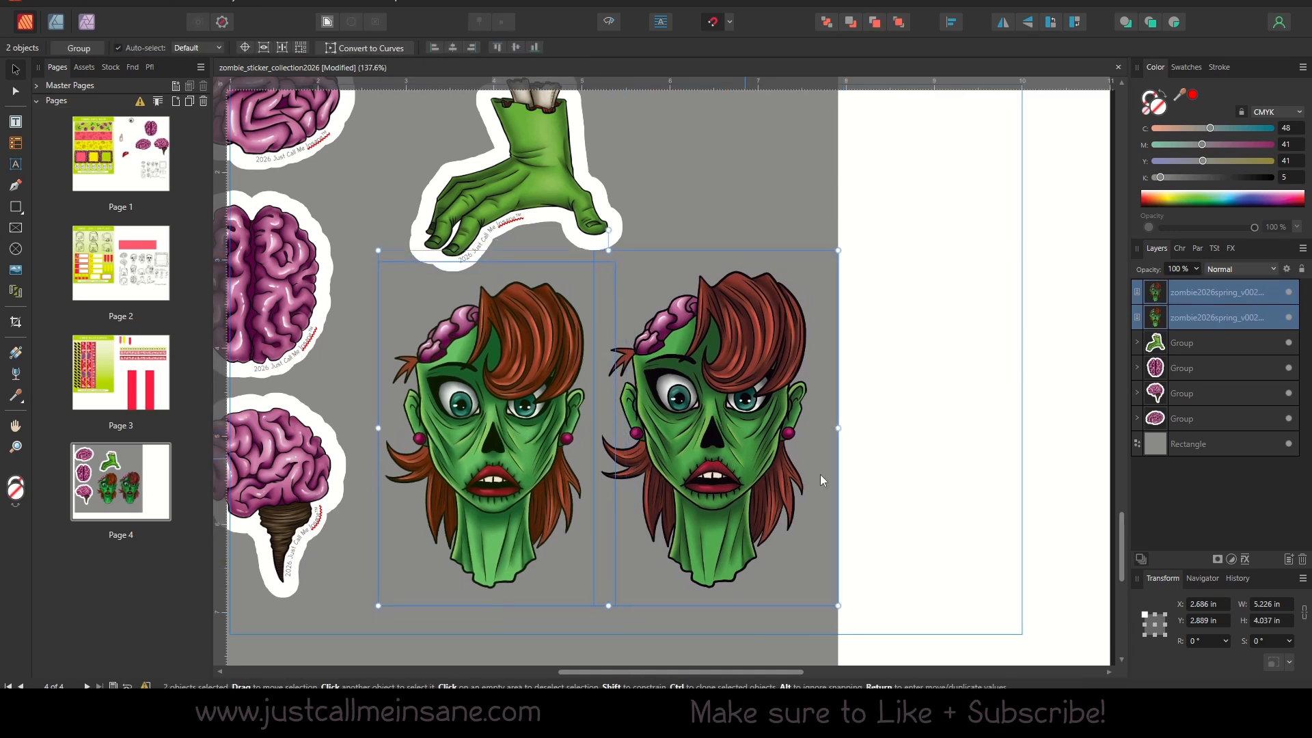
left_click(877, 501)
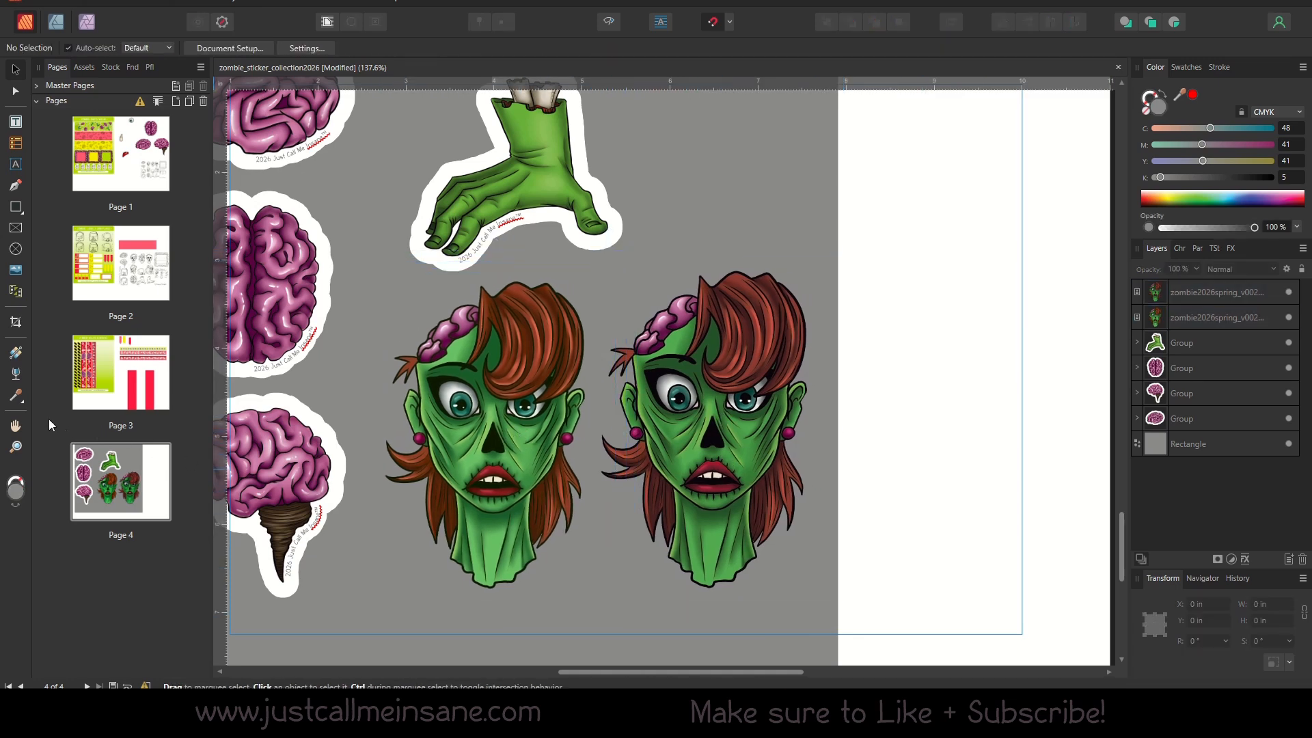
Compare both heads up close, align the PNG head's top edge with the TIFF head at Y 3.016 in, and select the TIFF head.
left_click(15, 448)
left_click_drag(666, 396, 735, 442)
left_click_drag(632, 479, 632, 418)
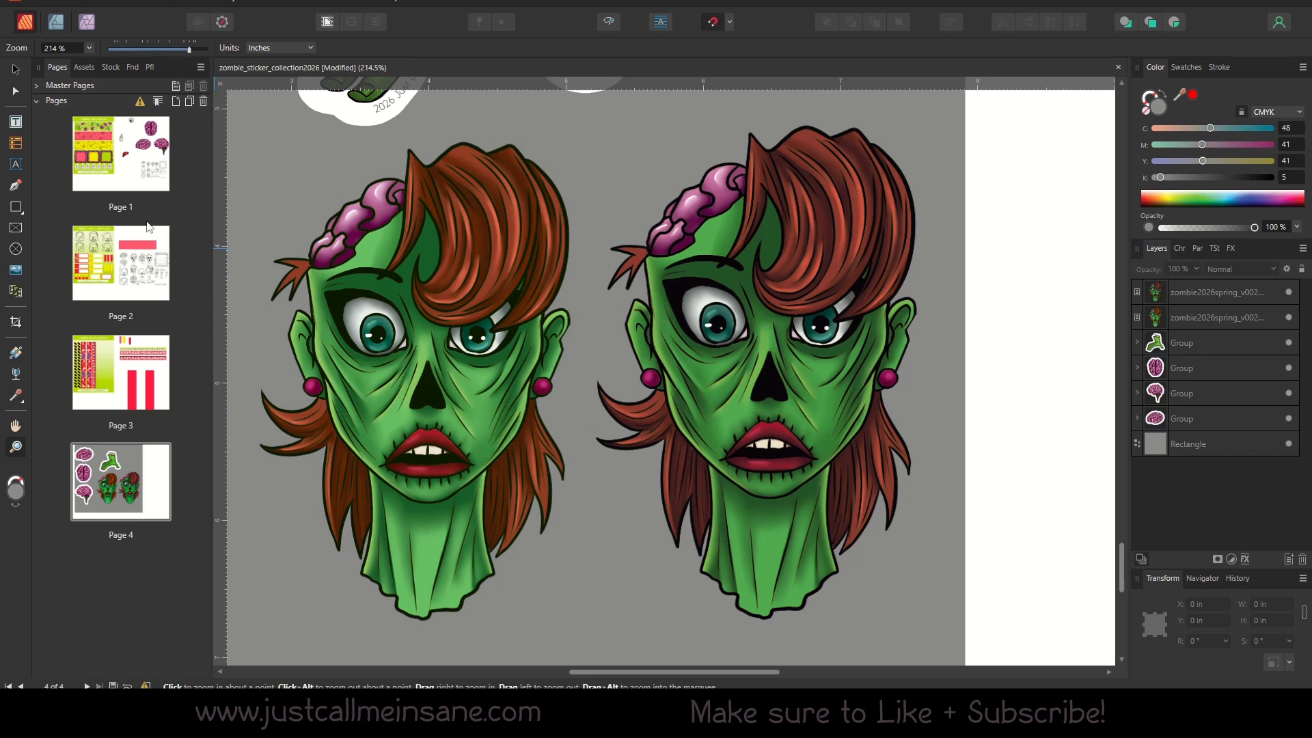
left_click(15, 68)
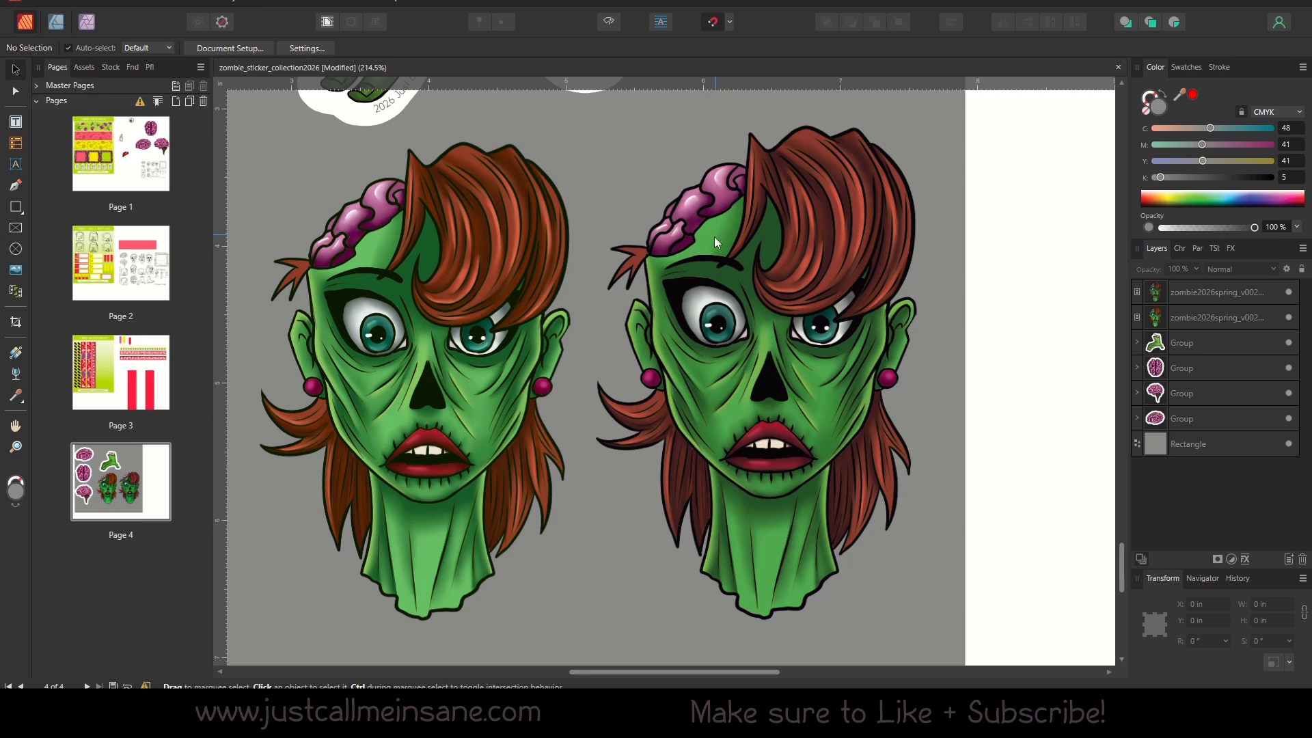
left_click_drag(715, 237, 742, 285)
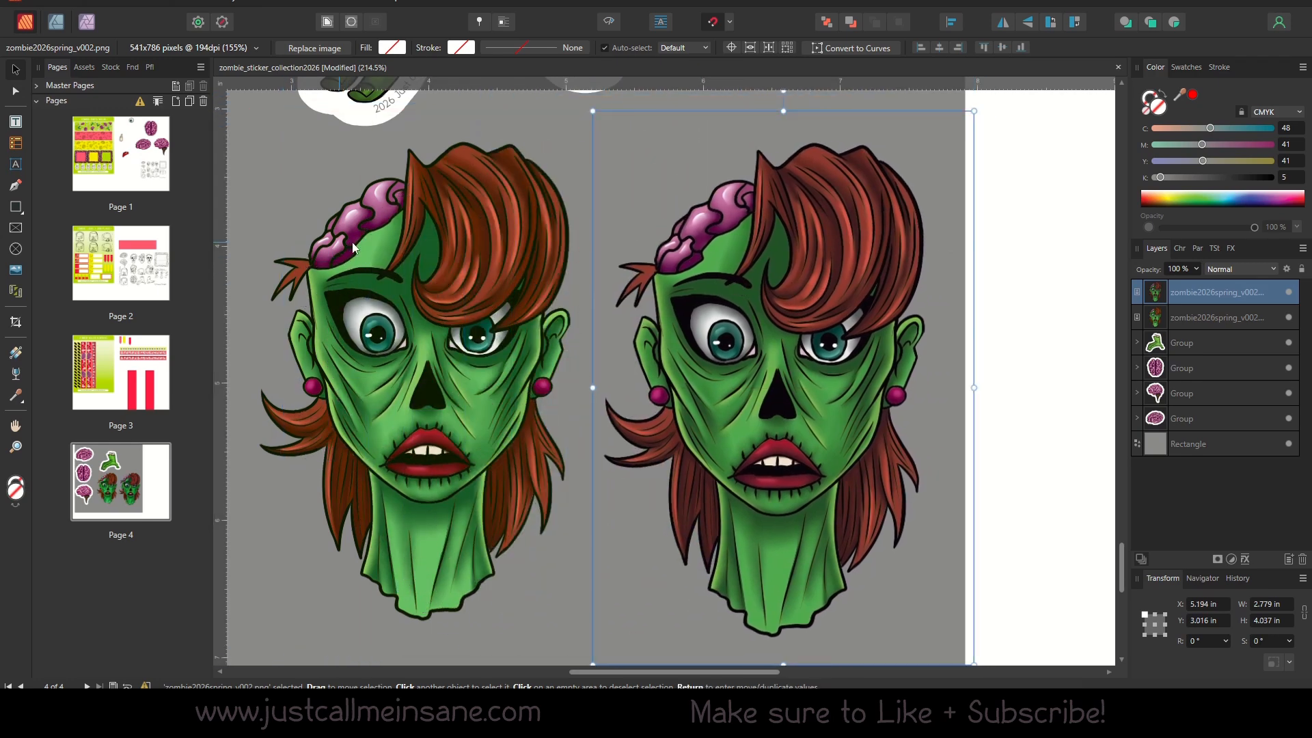
left_click(469, 426)
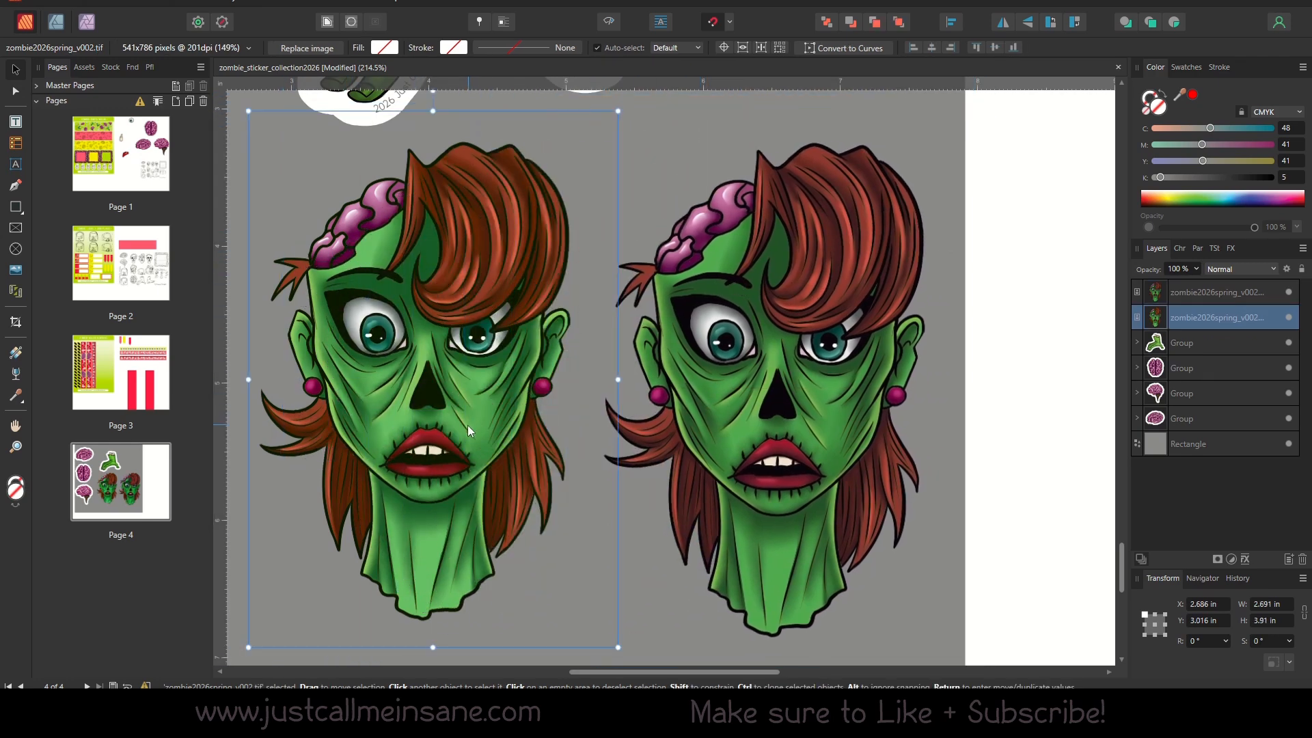
Move the TIFF head to about X 2.637, Y 3.079 in and crop it to its left half, about 1.297 in wide.
mouse_move(481, 453)
left_mouse_down()
mouse_move(823, 453)
mouse_move(552, 449)
mouse_move(469, 461)
left_mouse_up()
left_click(16, 322)
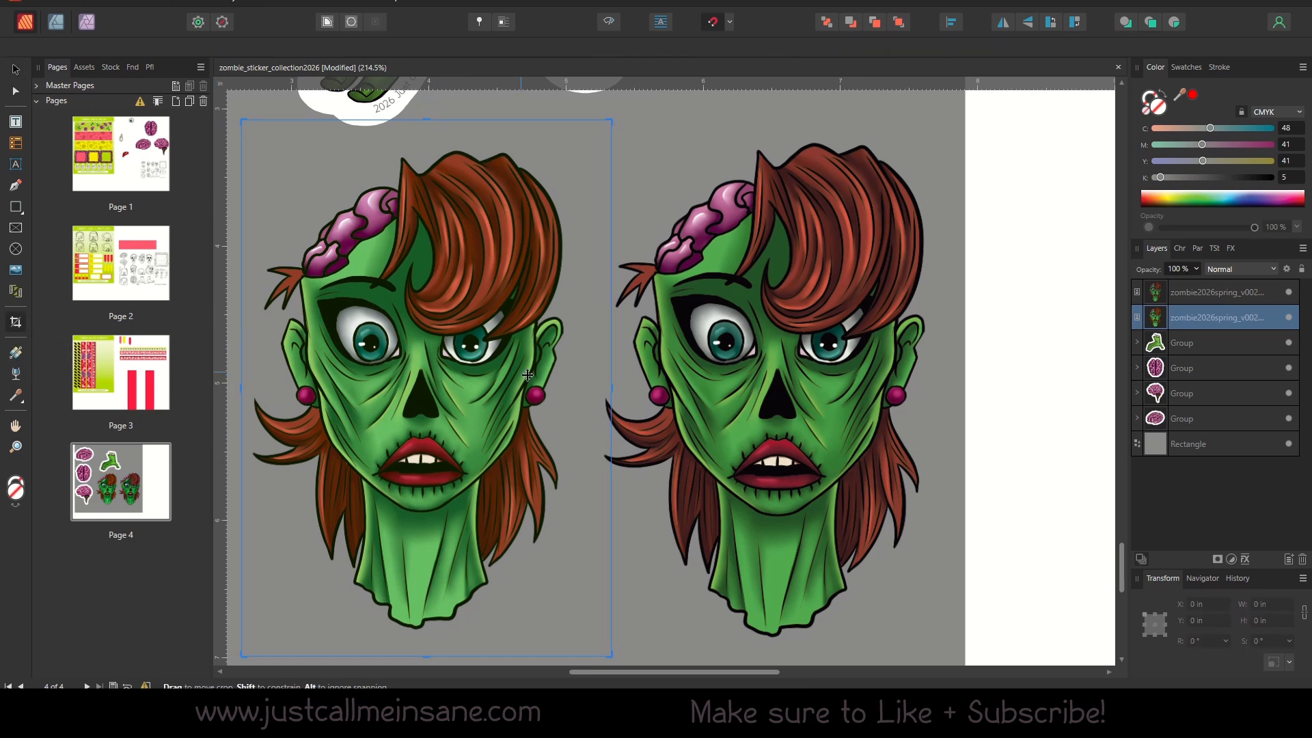
left_click_drag(611, 397, 420, 407)
left_click(16, 71)
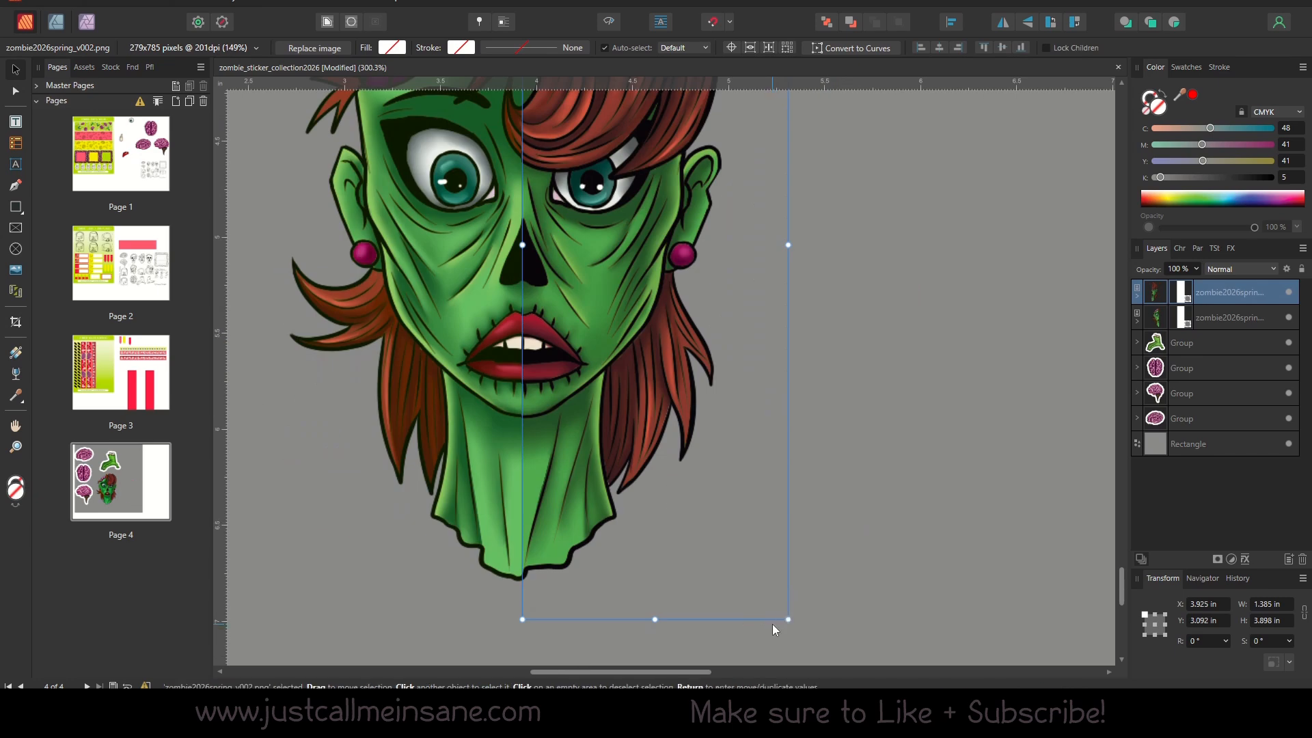
Crop the PNG head to its right half, about 1.385 in wide, and join it to the TIFF half at about X 3.925, Y 3.092 in.
left_click(844, 556)
left_click_drag(578, 294, 602, 452)
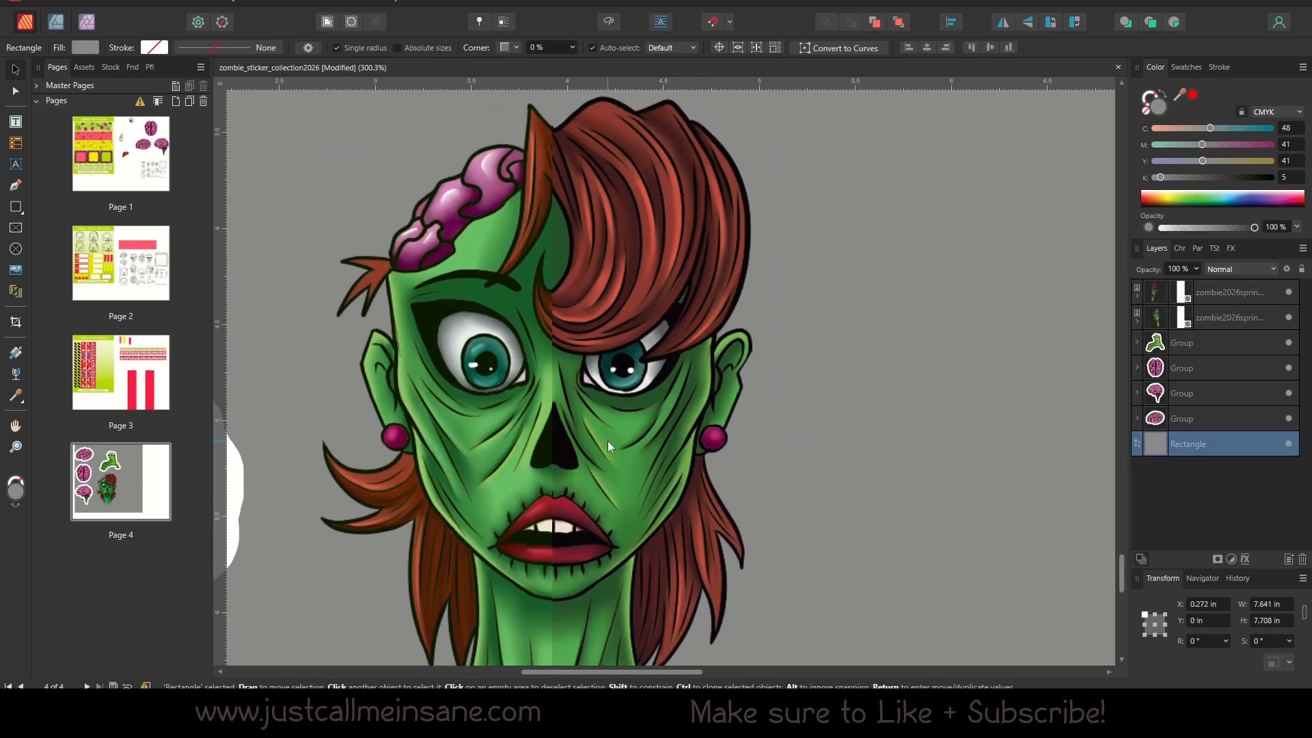
Compare the TIFF and PNG halves along the seam, from the hair and eyes down to the neck, selecting each in turn.
left_click(471, 221)
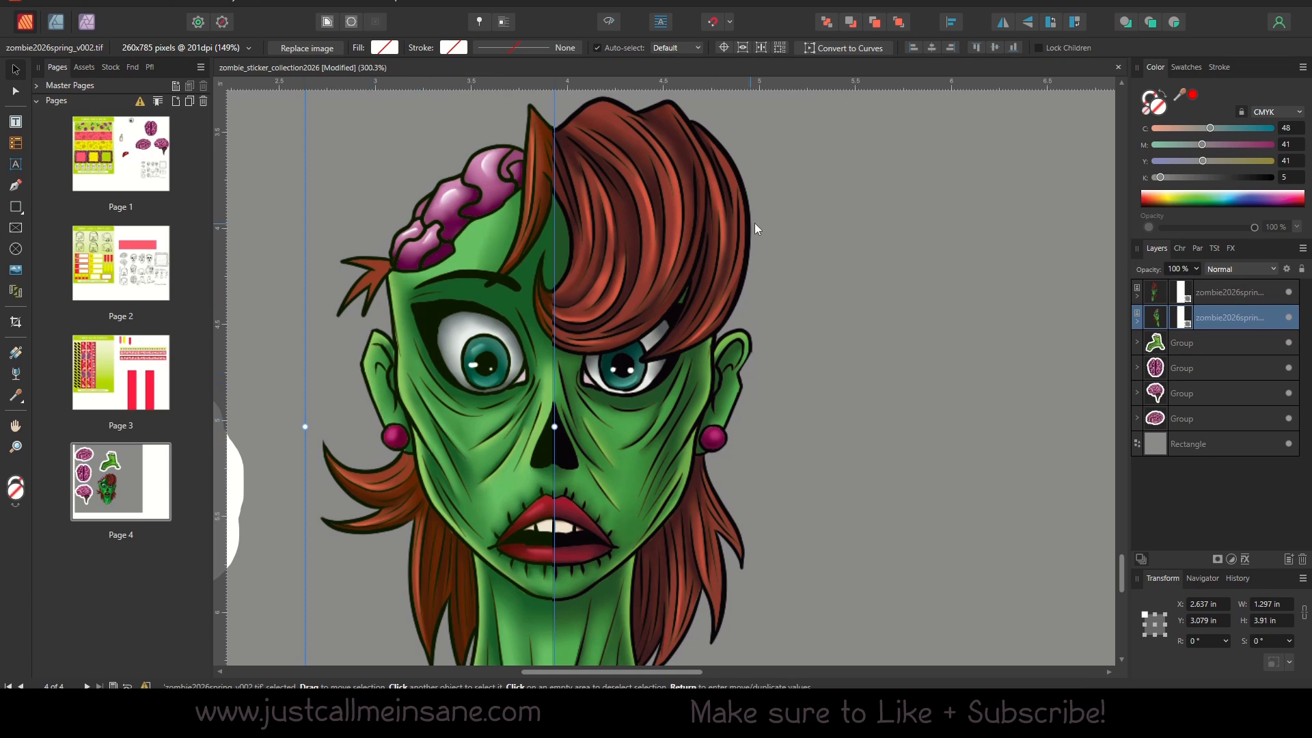
left_click(722, 239)
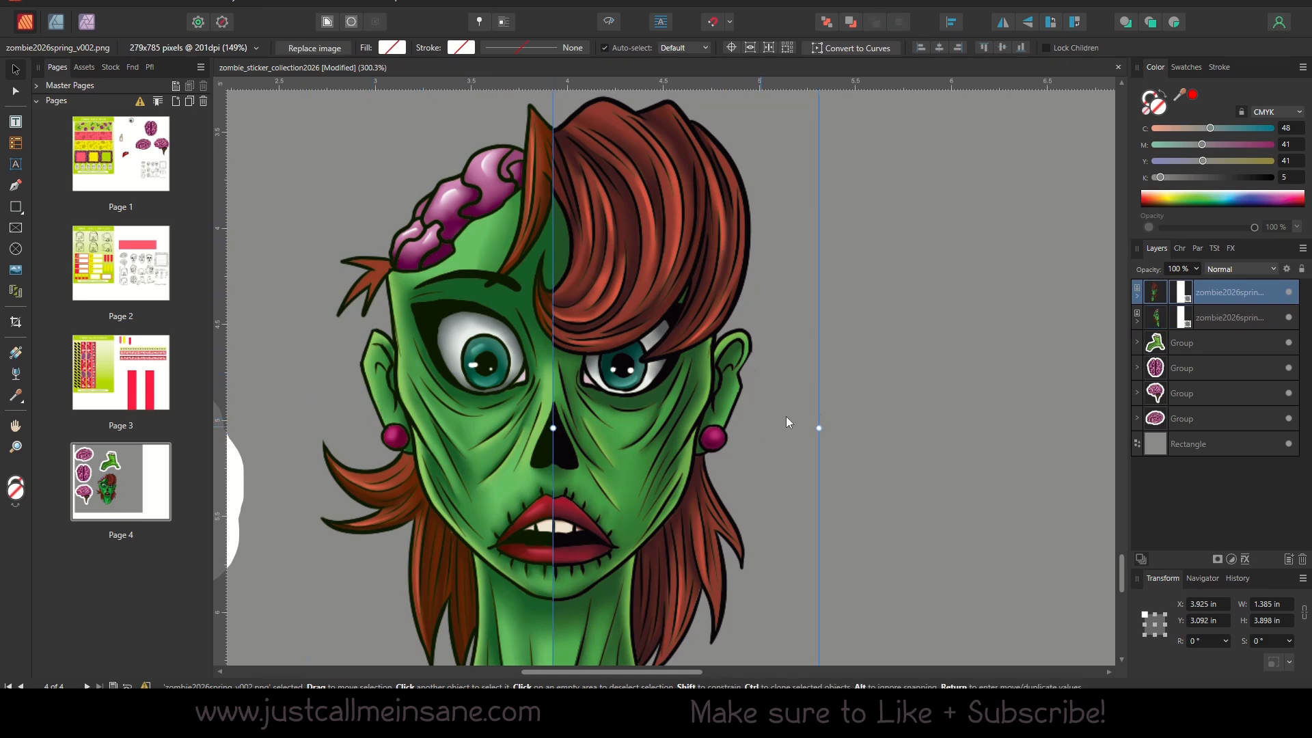
left_click(842, 409)
left_click(692, 295)
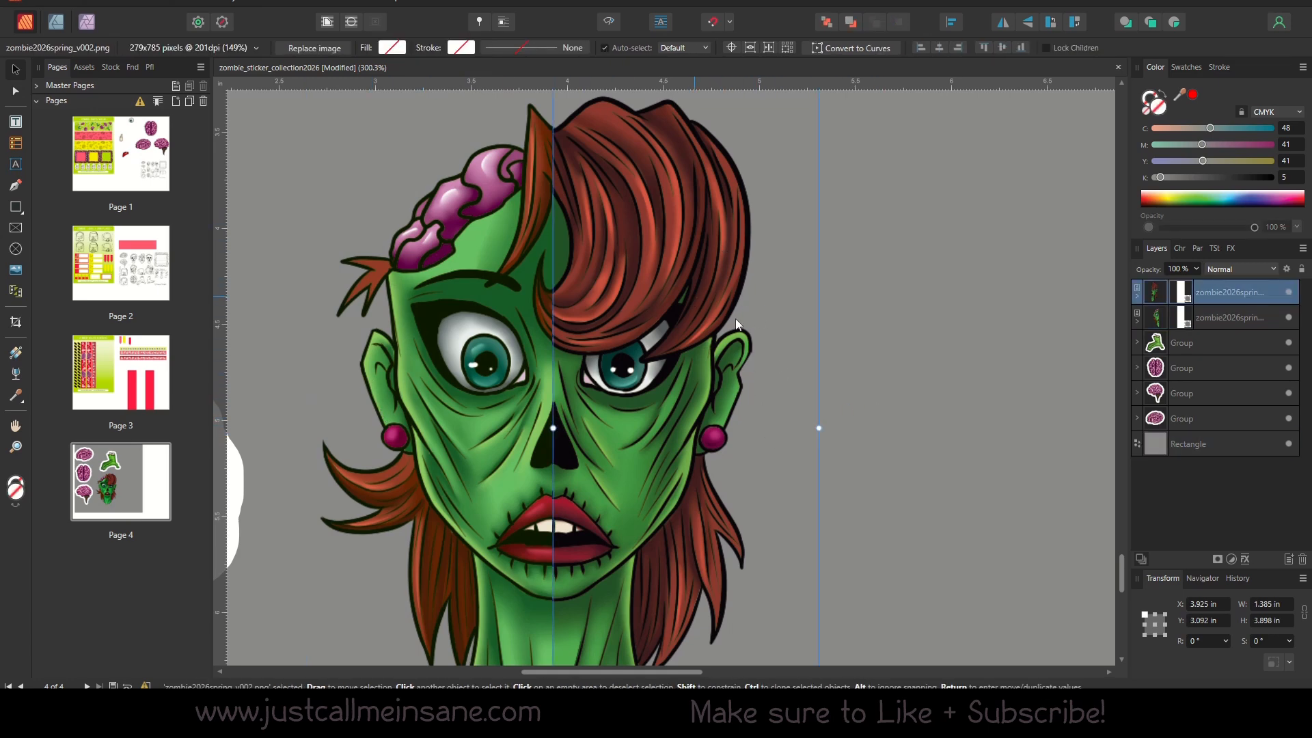
left_click(916, 448)
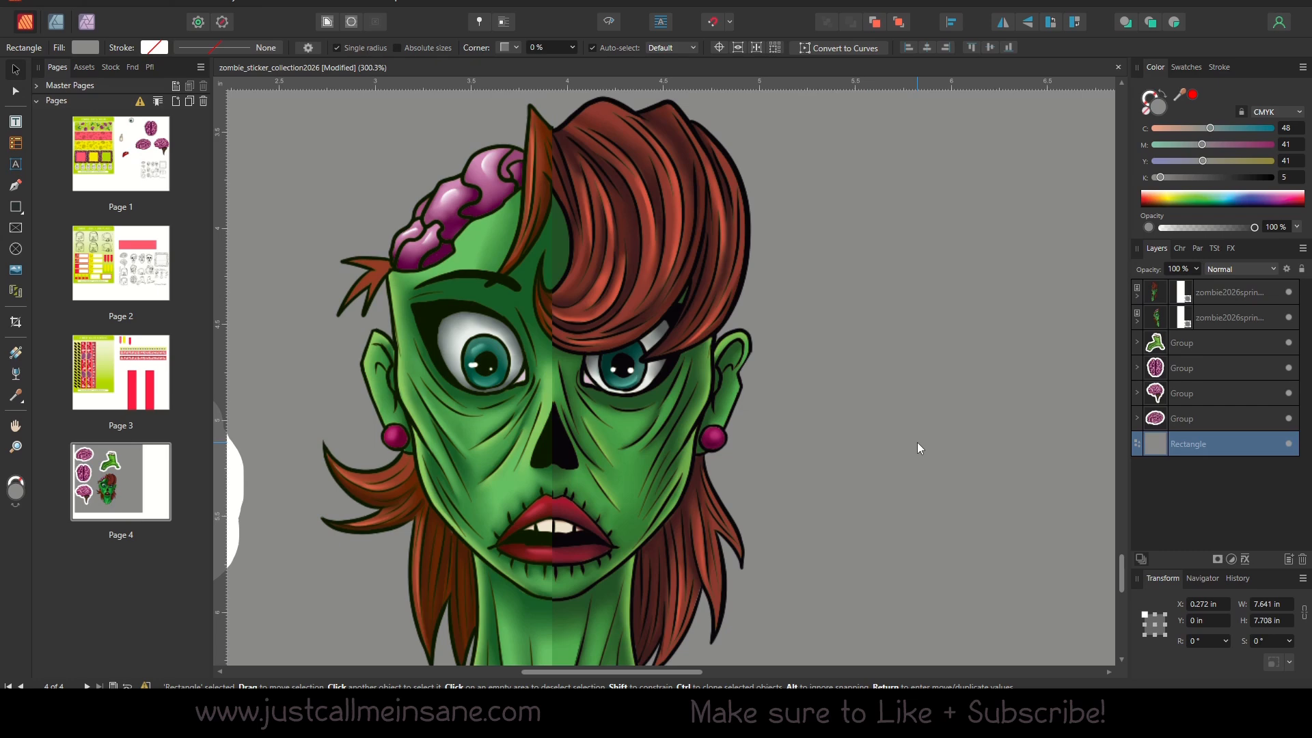
left_click(498, 310)
left_click(855, 400)
scroll(625, 502, "down", 3)
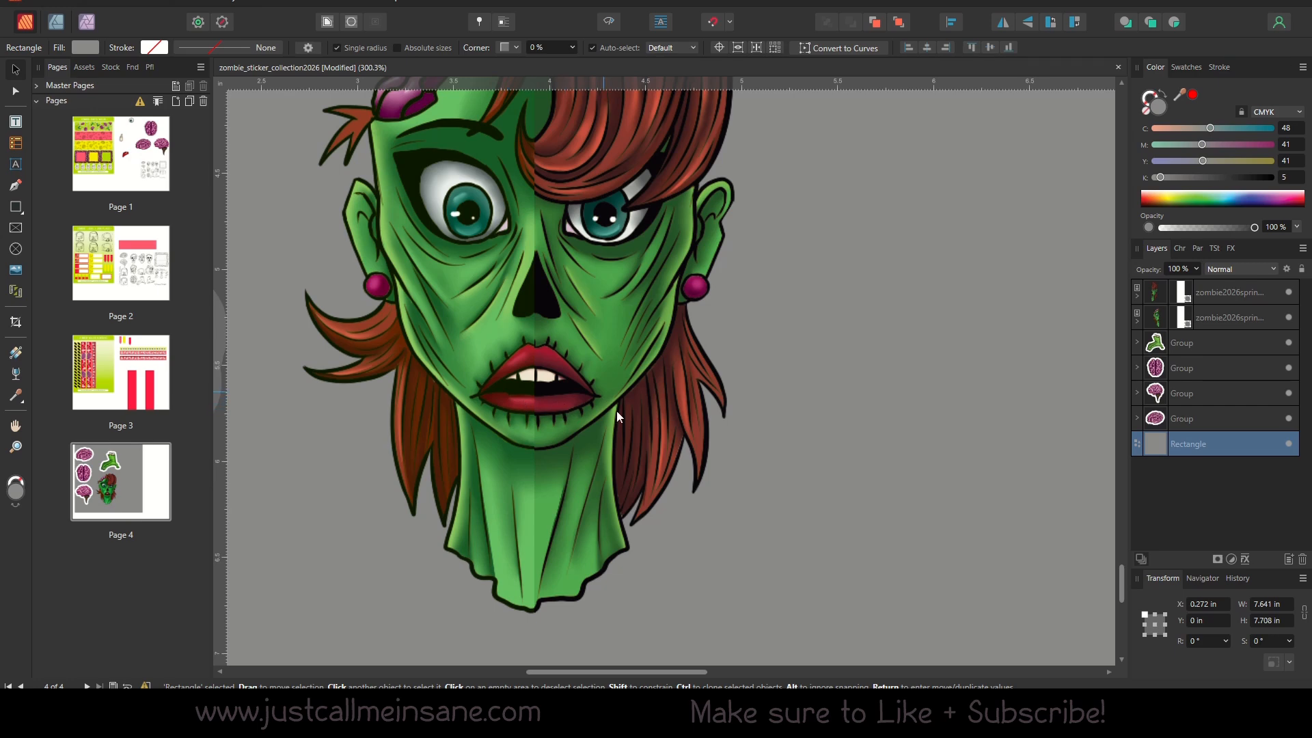
scroll(571, 405, "up", 3)
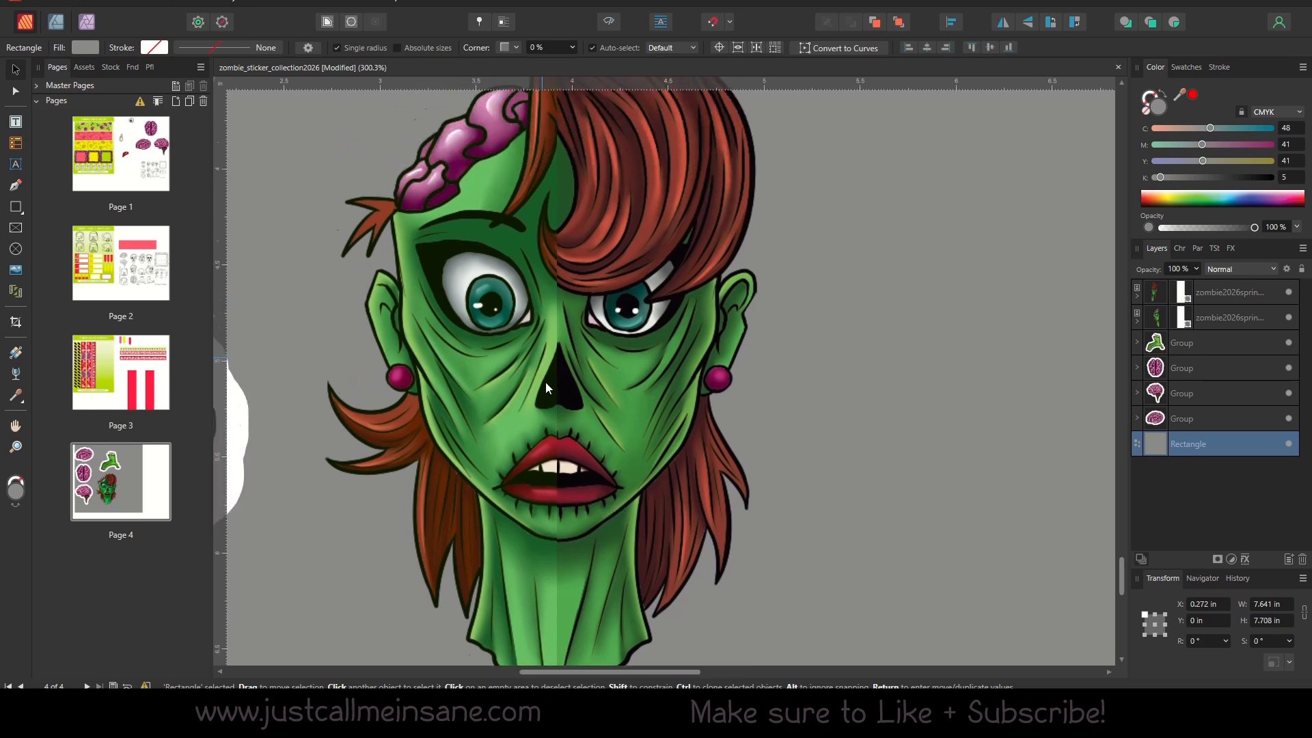
scroll(540, 404, "down", 1)
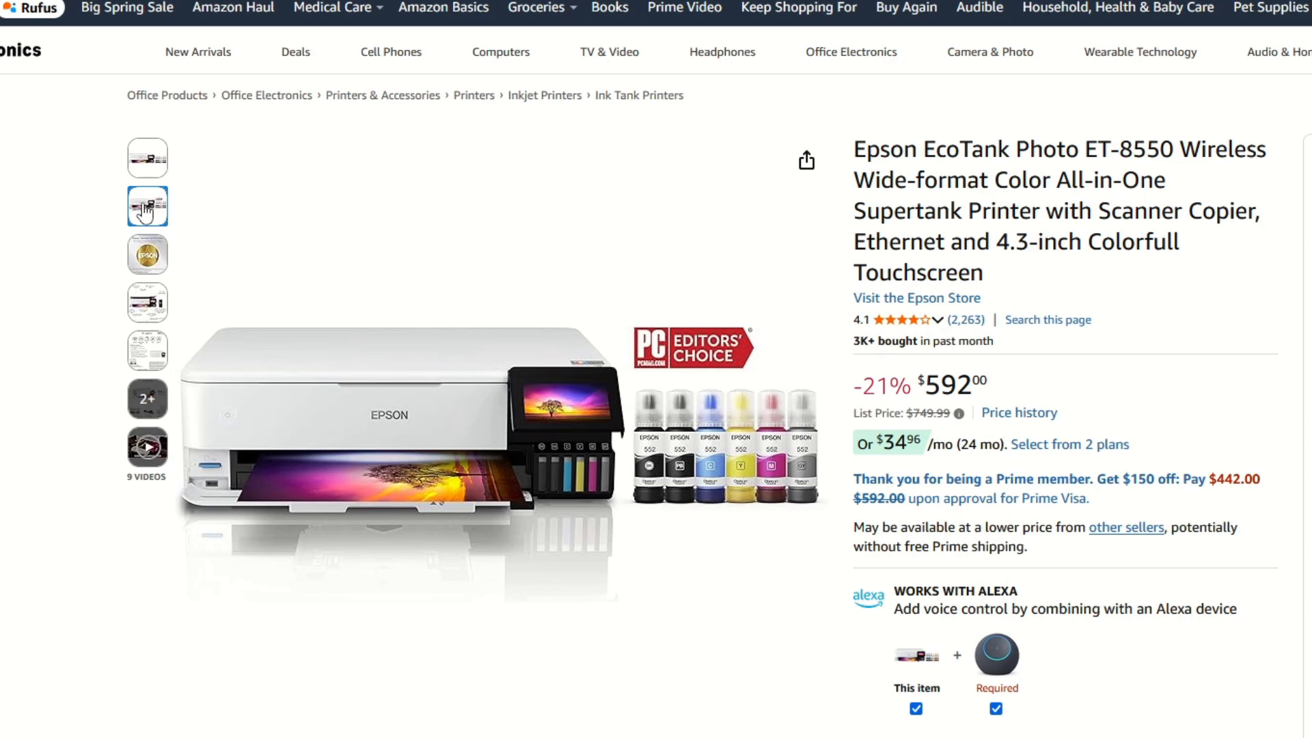
Switch to the web browser and look through Epson's photo printer listings, including the Expression Photo, EcoTank Photo and SureColor models.
mouse_move(622, 412)
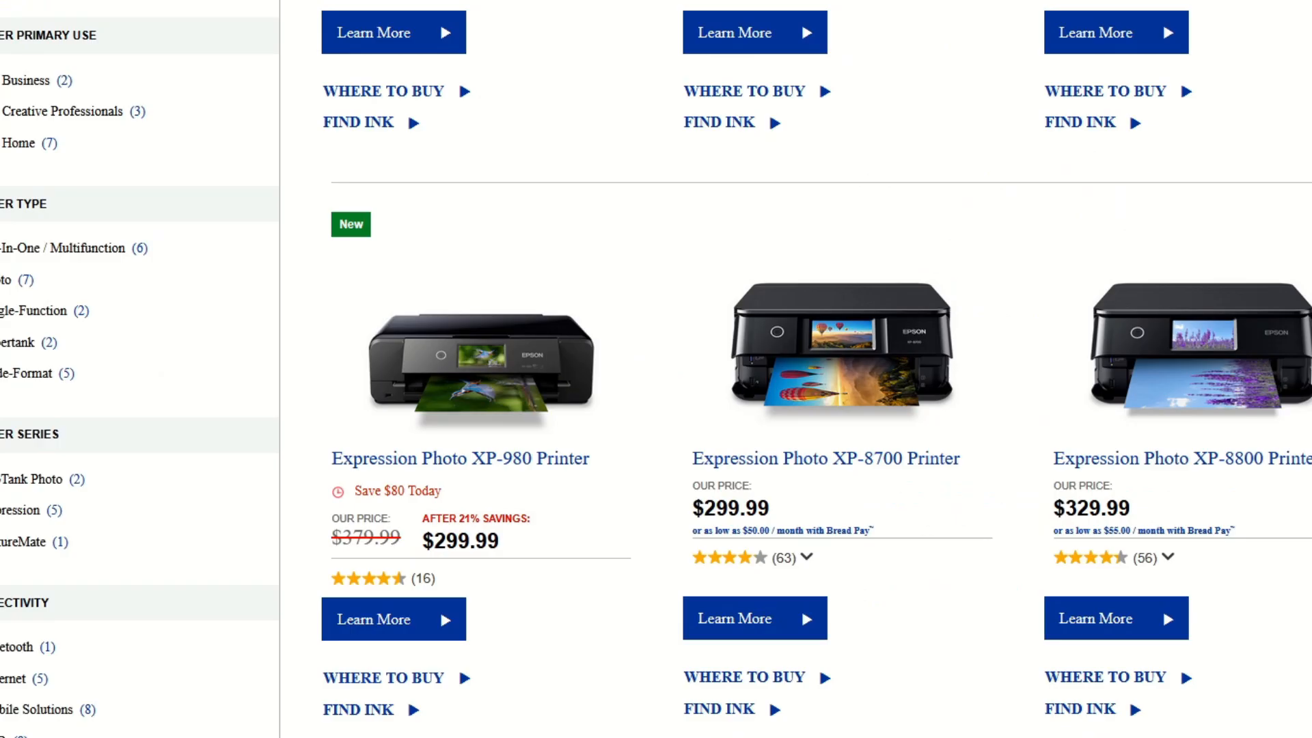
scroll(796, 369, "down", 8)
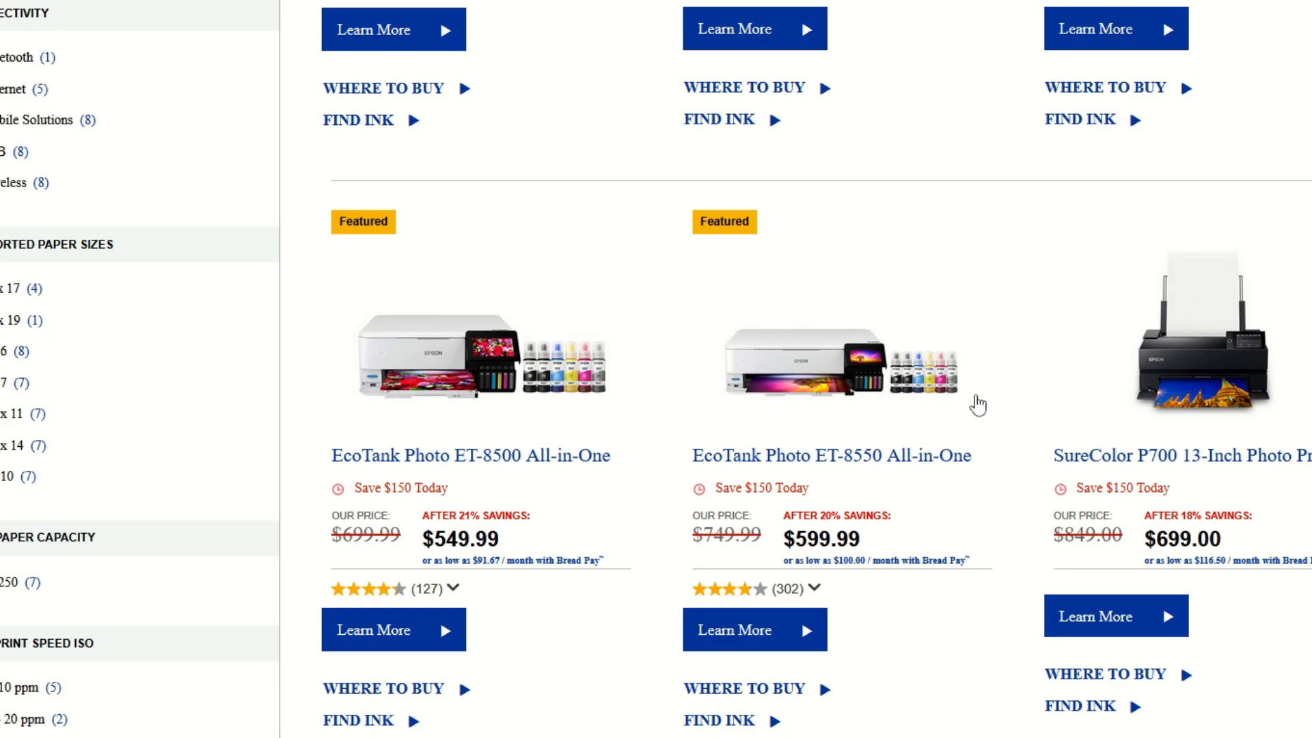
scroll(978, 403, "down", 7)
scroll(979, 403, "down", 2)
scroll(948, 425, "up", 9)
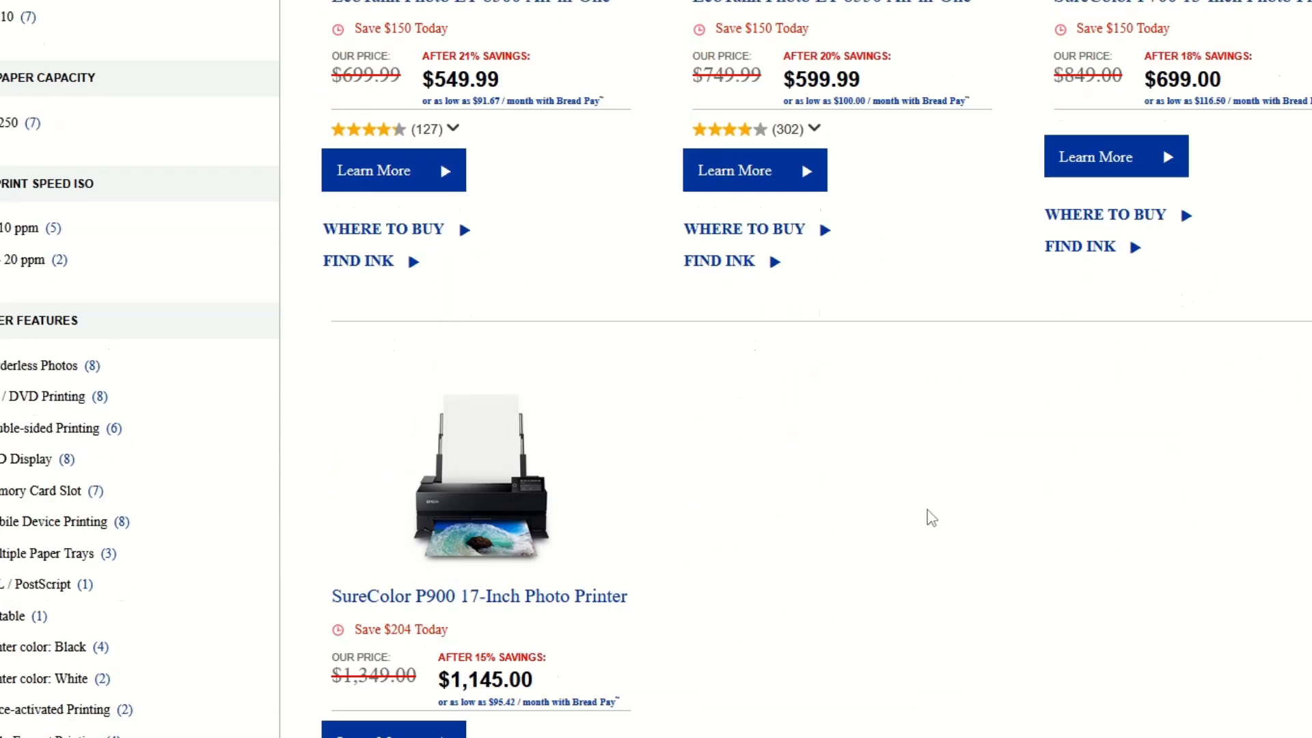
scroll(931, 518, "up", 9)
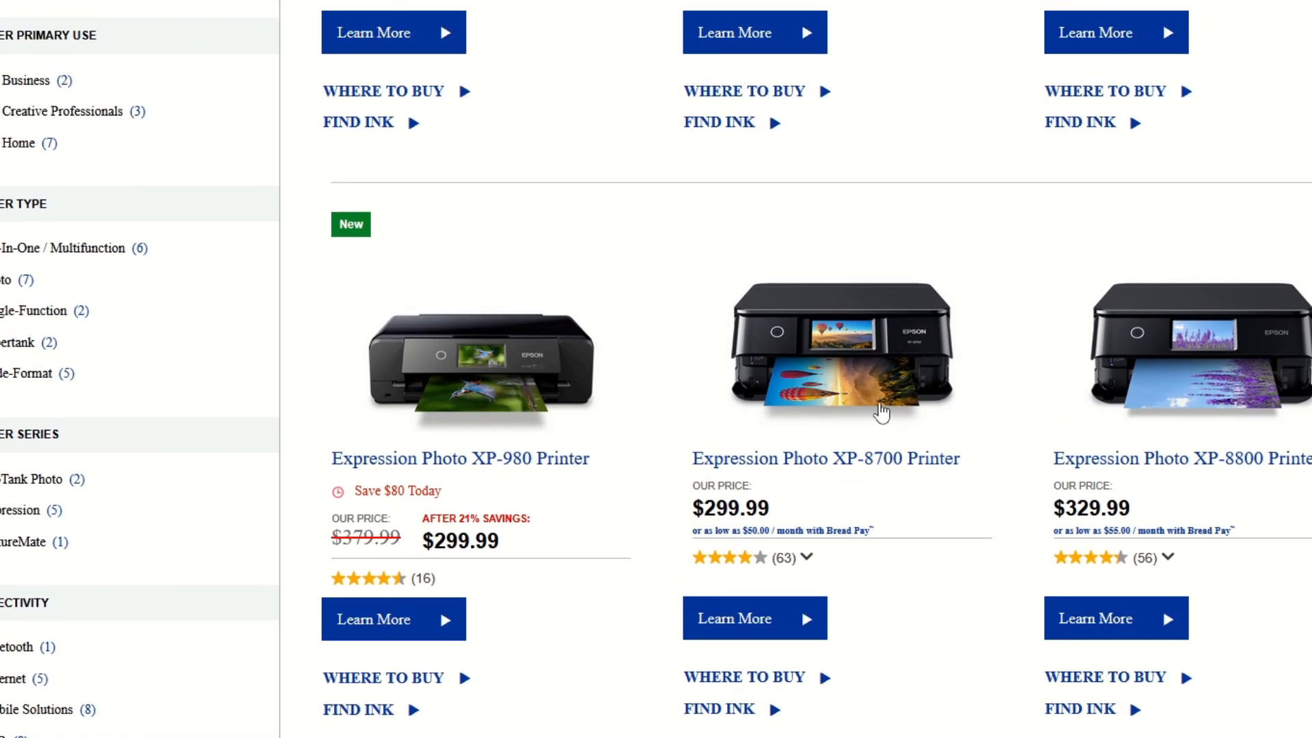
Open the Expression Photo XP-8700 printer's product page and review its images, highlights and included ink cartridges.
left_click(881, 412)
scroll(660, 664, "down", 3)
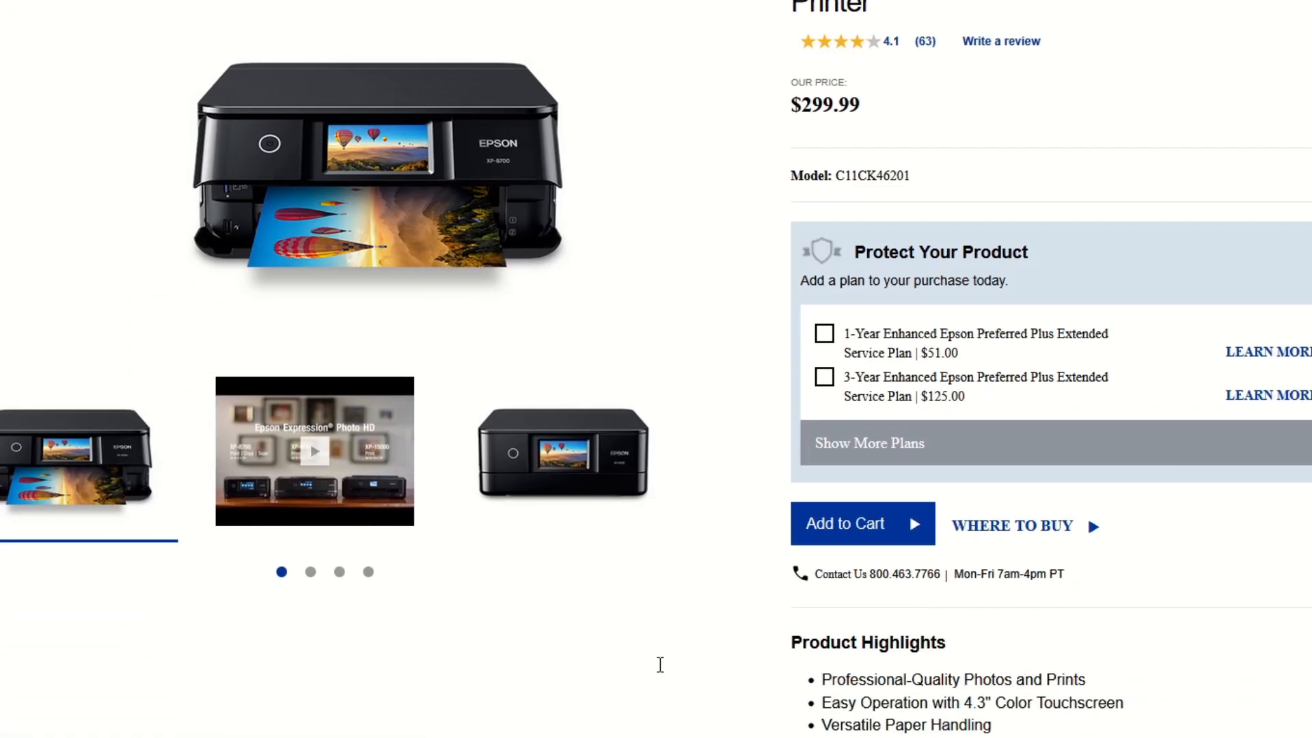
scroll(21, 582, "up", 3)
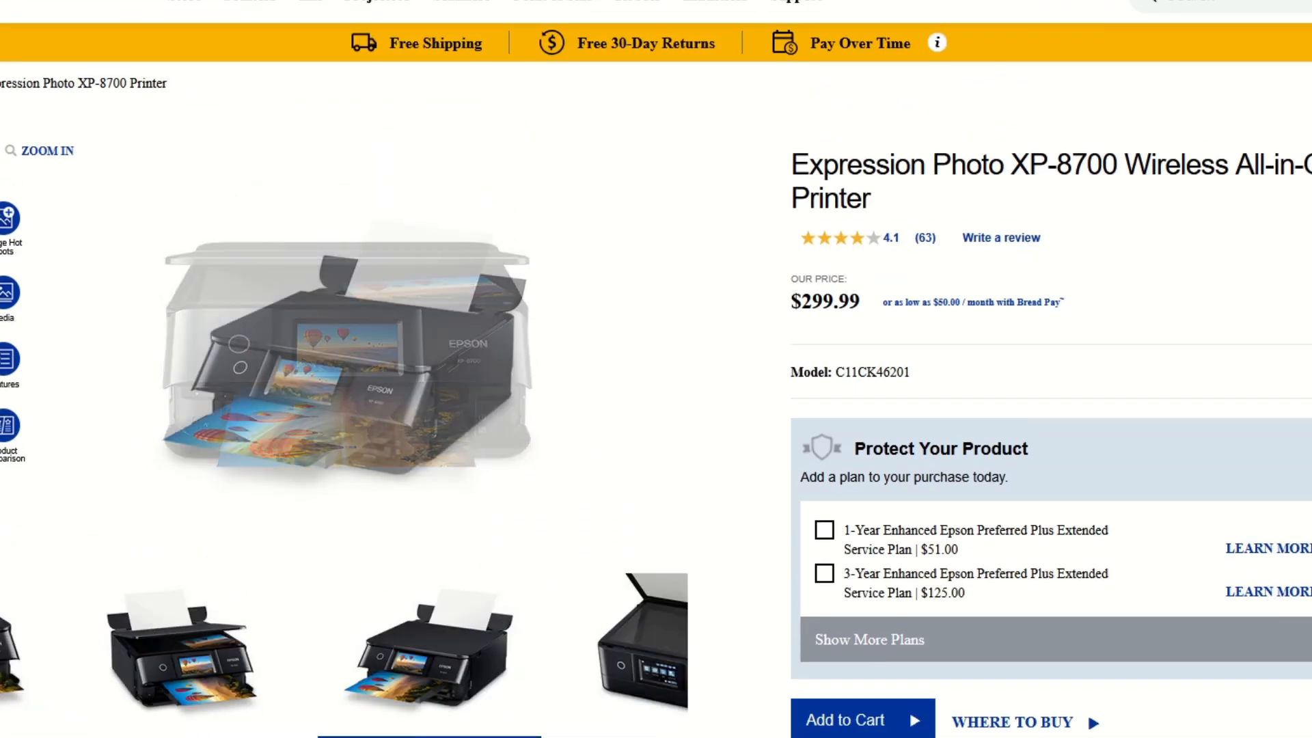
scroll(757, 708, "down", 9)
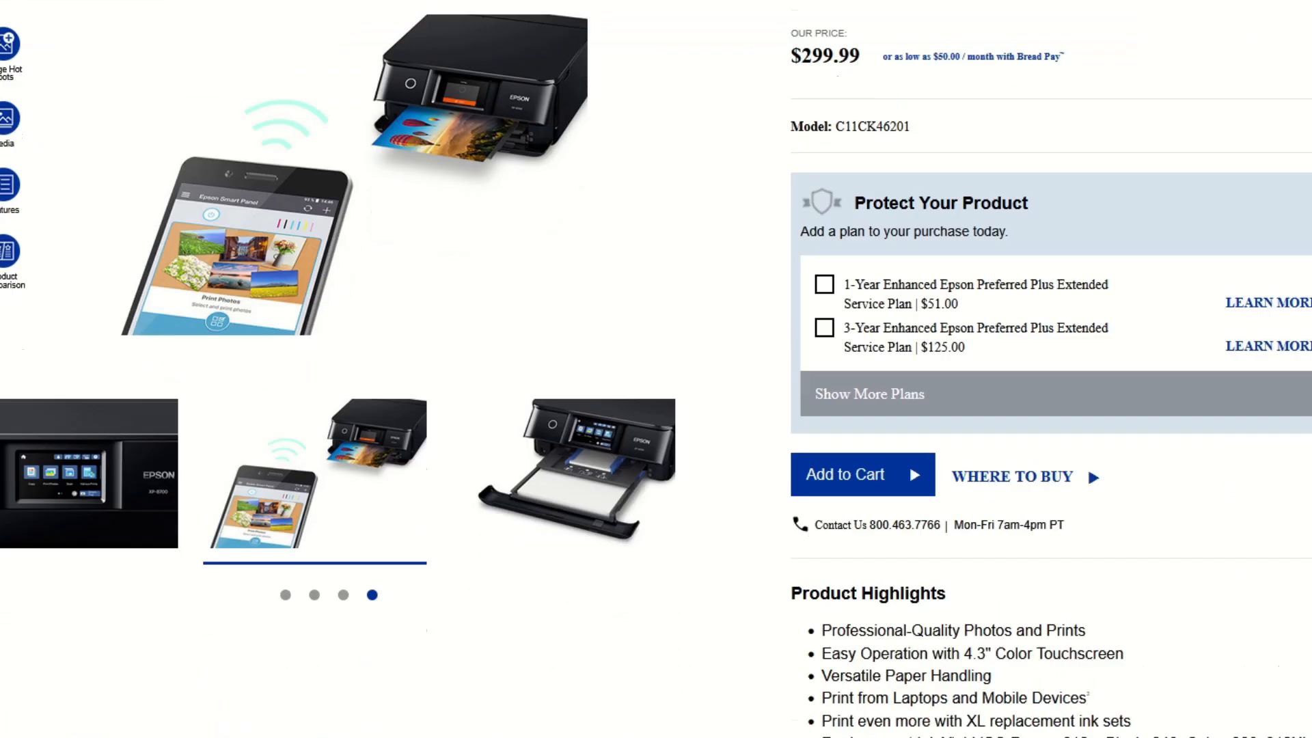
scroll(757, 708, "down", 5)
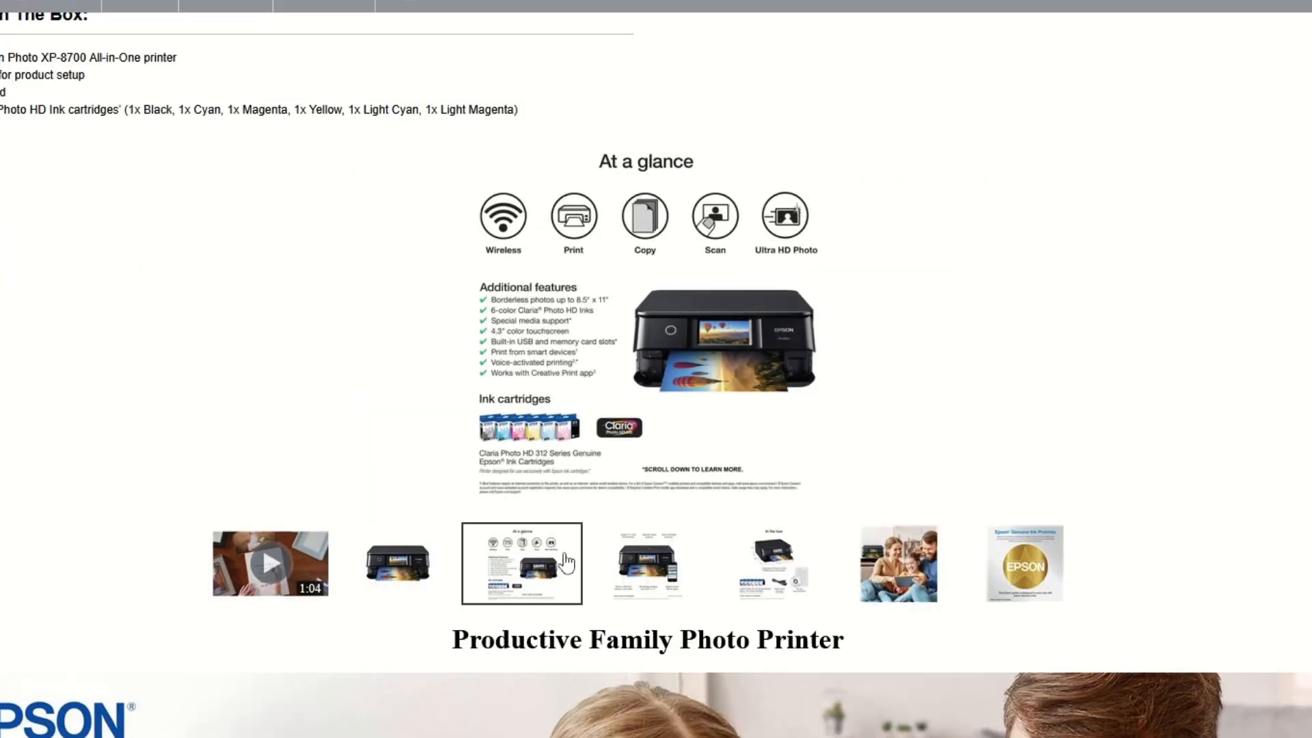
Return to the sticker sheet in Affinity Publisher and examine the brain stickers' colors beside the joined zombie head.
left_click(633, 487)
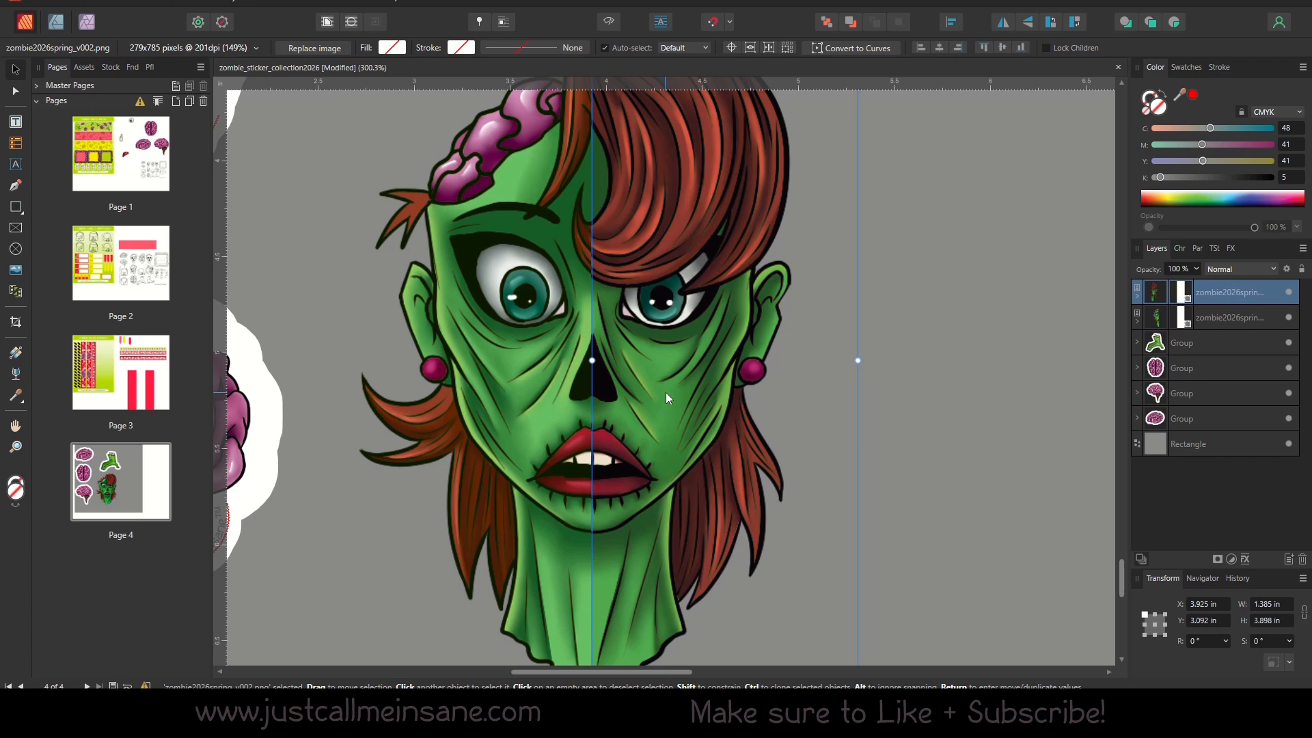
left_click_drag(622, 412, 952, 469)
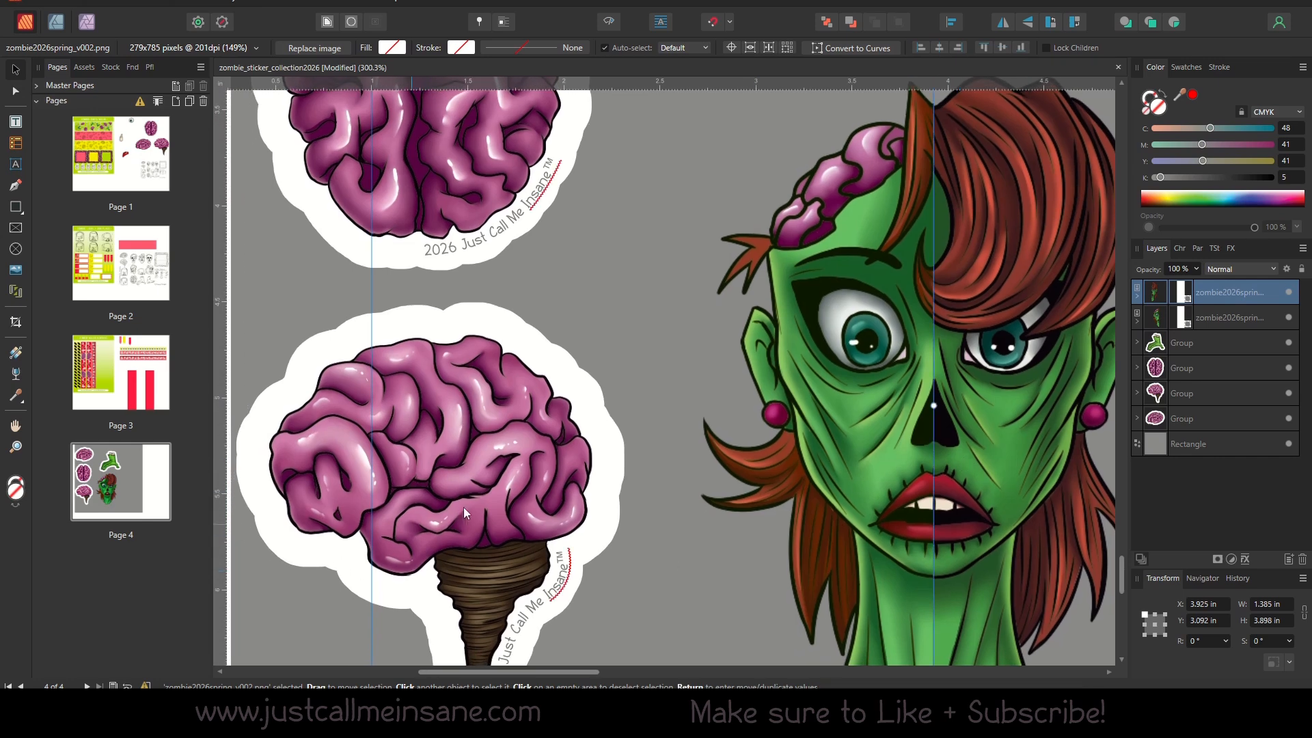
left_click(464, 507)
left_click_drag(646, 419, 678, 466)
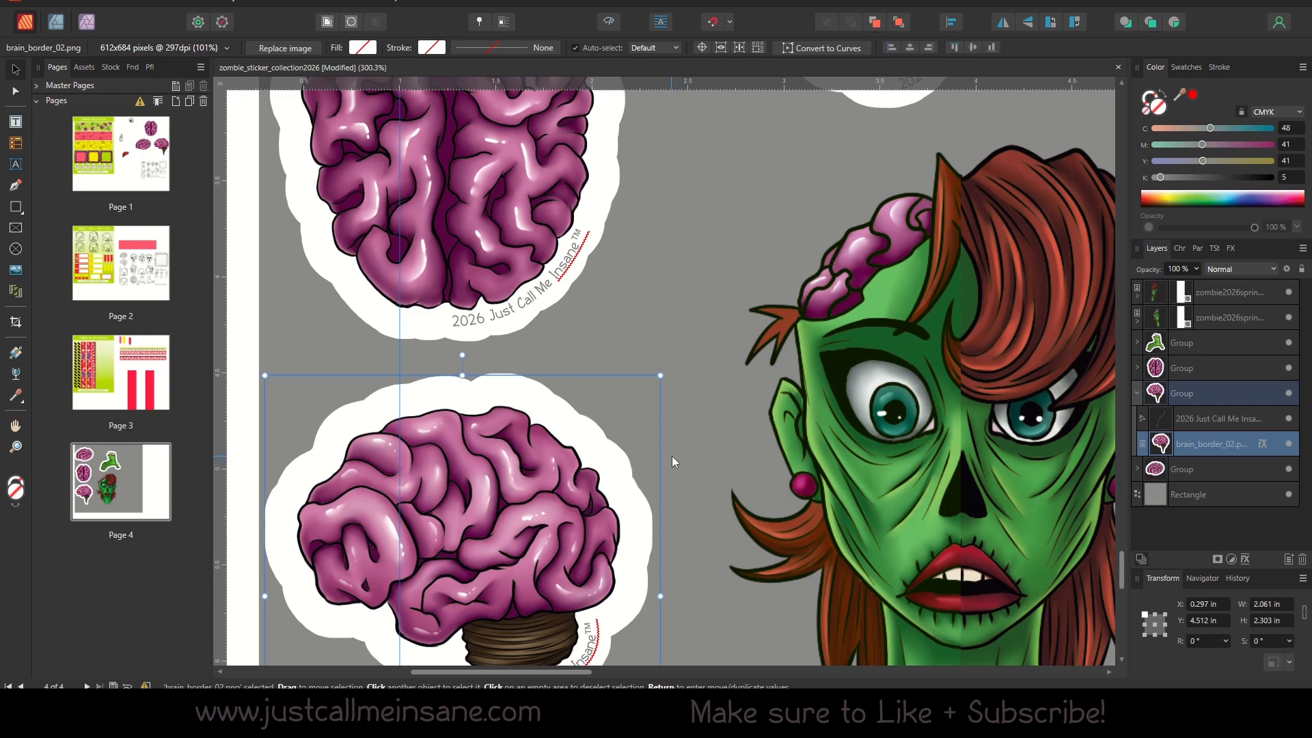
scroll(440, 430, "up", 4)
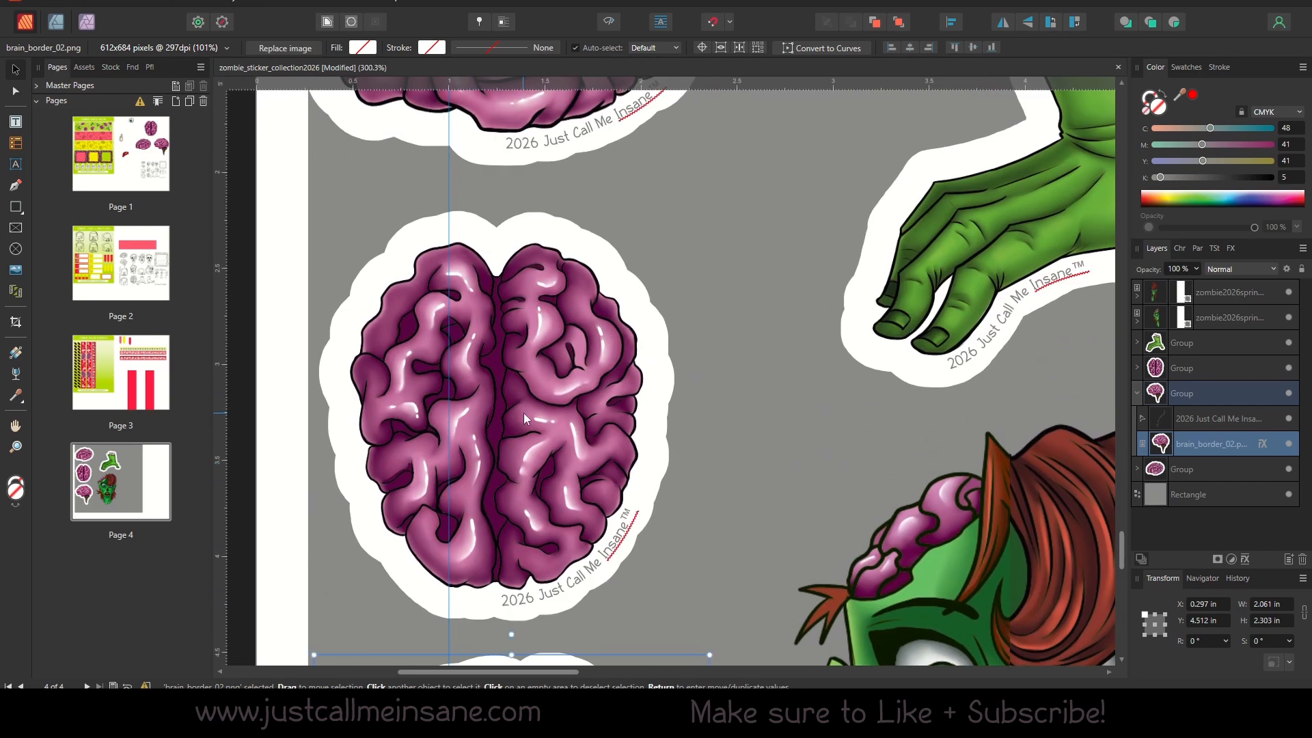
scroll(524, 412, "down", 1)
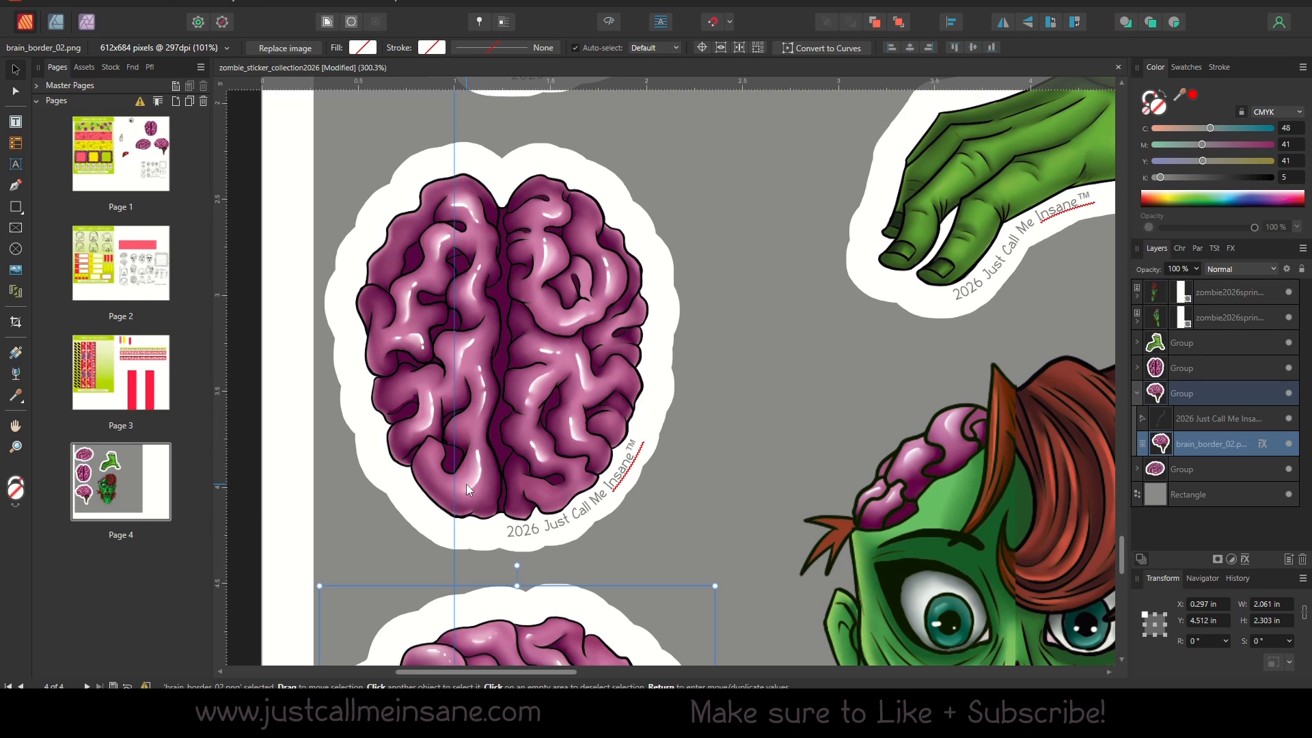
scroll(720, 420, "down", 4)
scroll(678, 363, "right", 2)
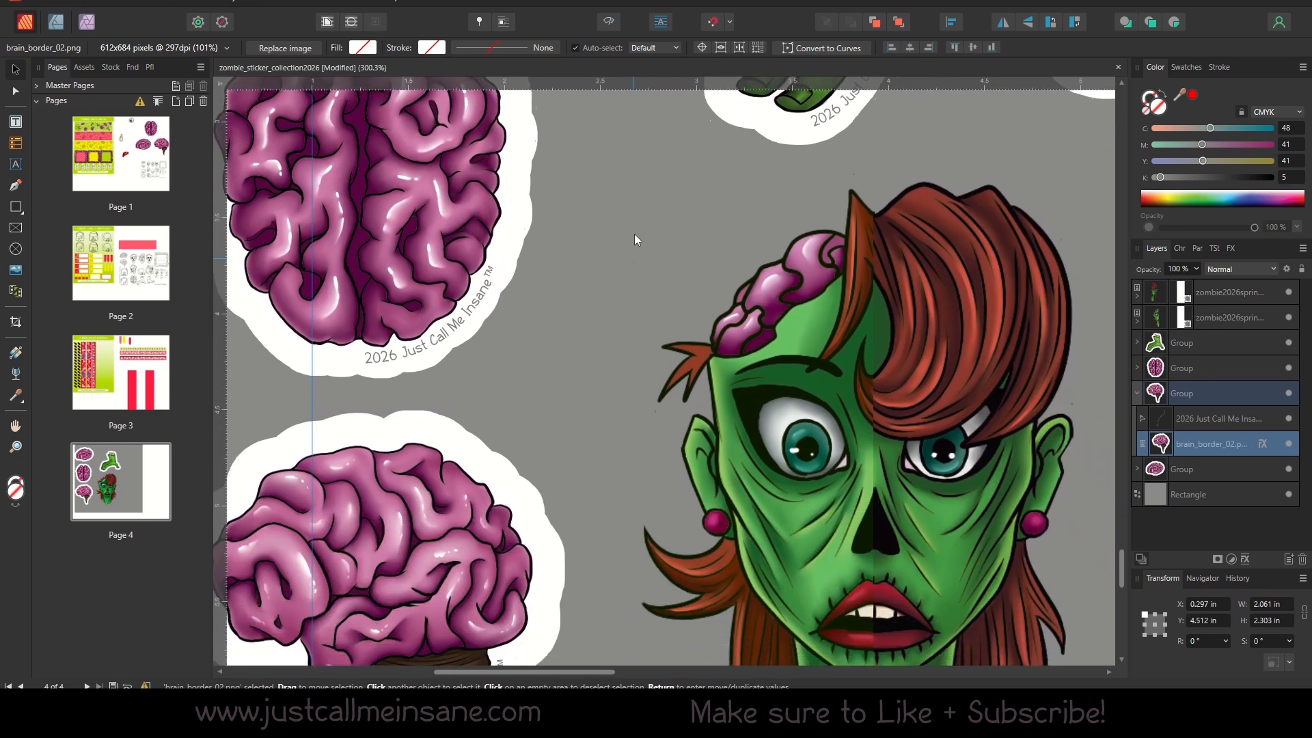
scroll(629, 351, "up", 1)
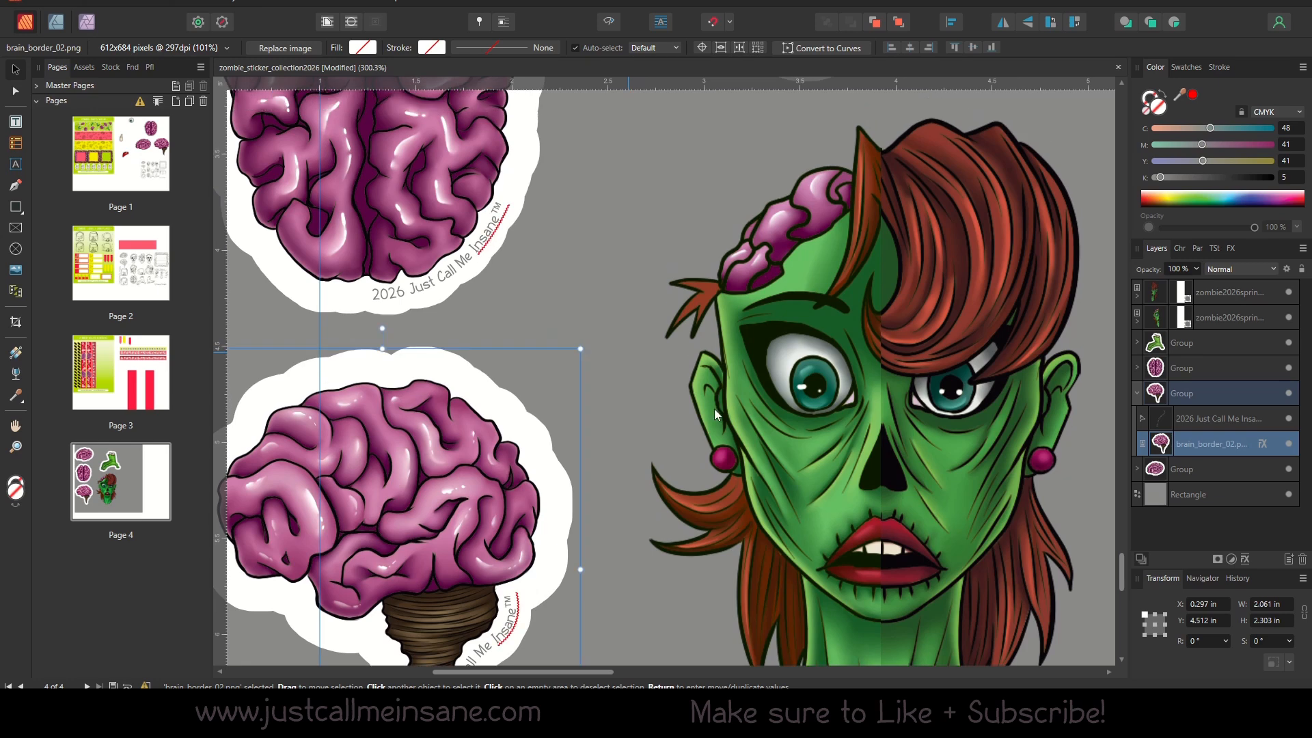
Re-examine the joined zombie face around the mouth and nose, and select its TIFF half.
left_click_drag(800, 511, 614, 427)
left_click(616, 428)
left_click(707, 429)
left_click(671, 439)
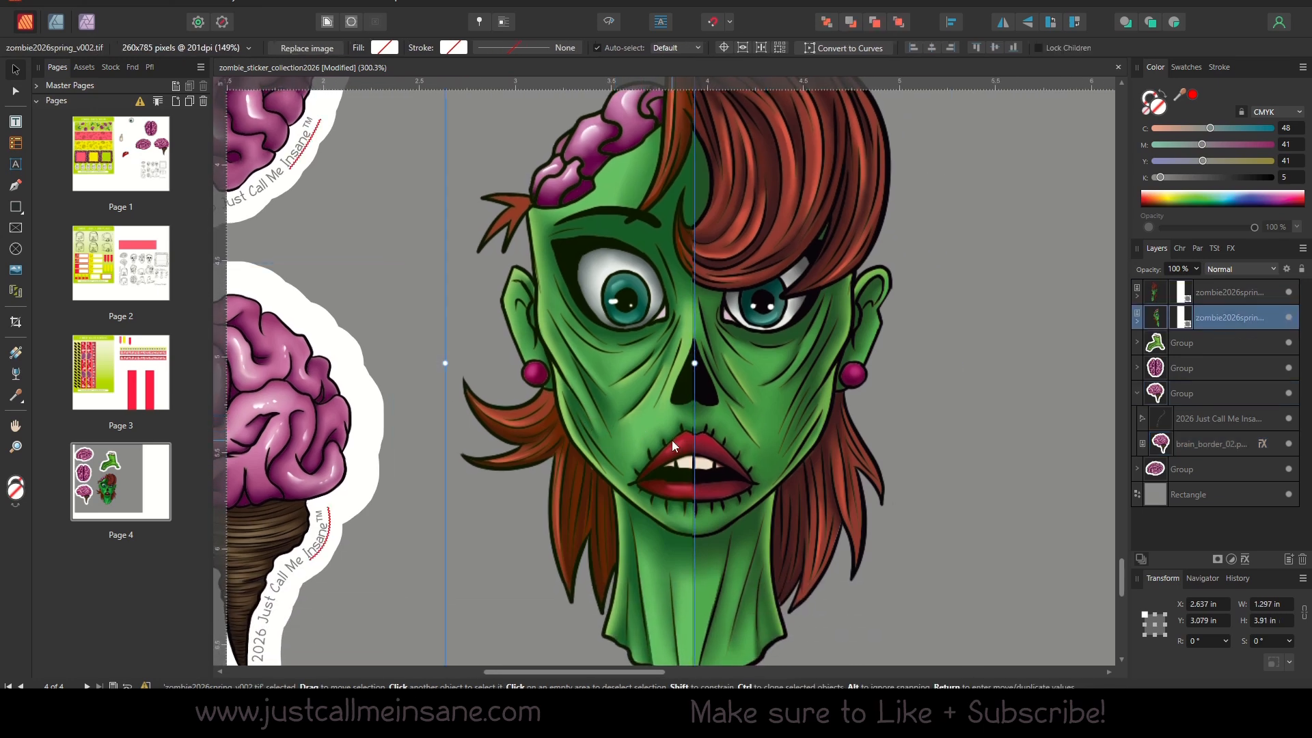
left_click(707, 446)
left_click(672, 451)
left_click_drag(671, 448, 588, 436)
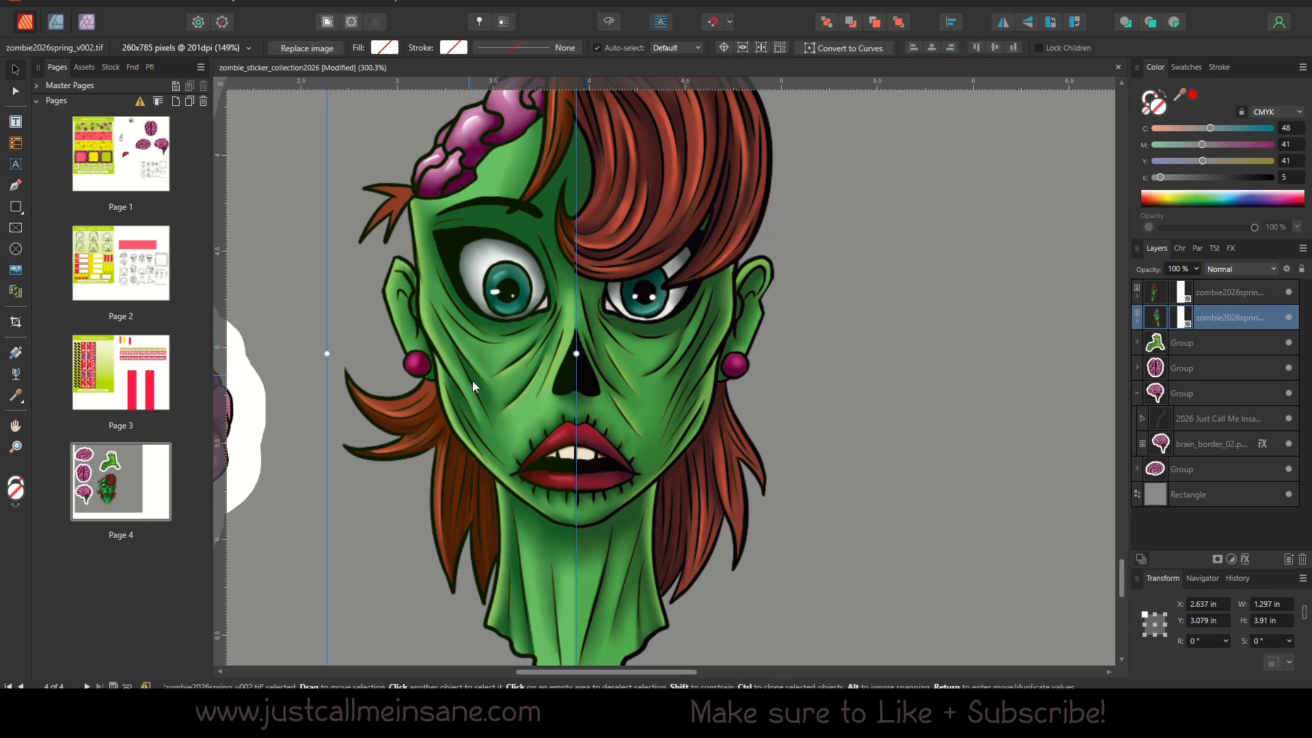
Nudge the PNG half to about X 3.932, Y 3.089 in to line it up with the TIFF half.
left_click(628, 375)
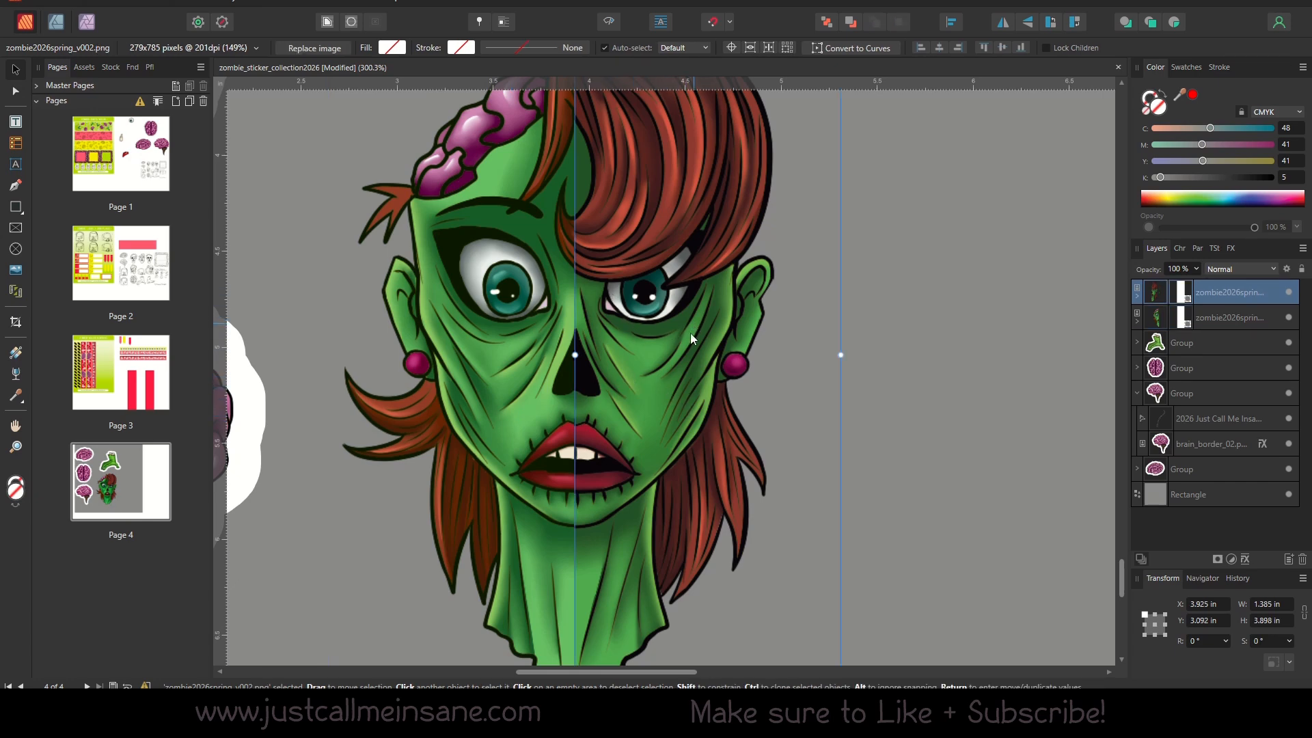
left_click_drag(651, 388, 648, 387)
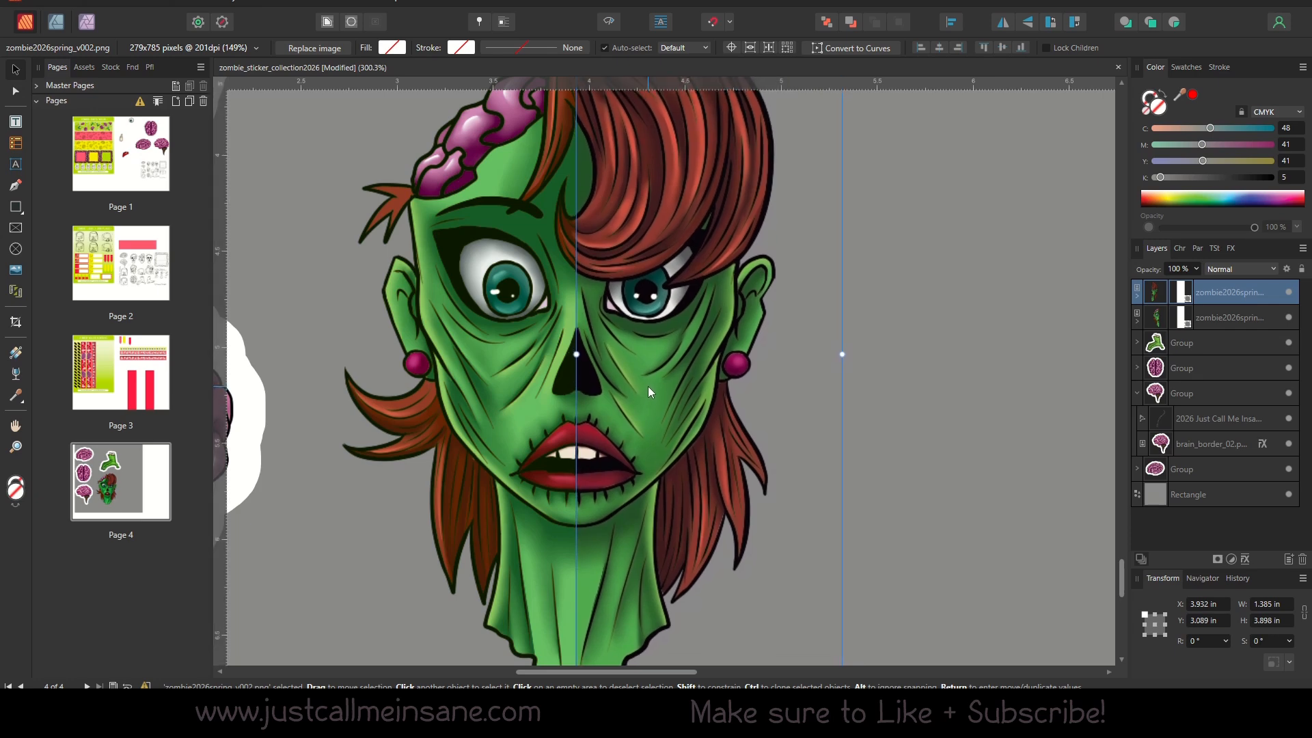